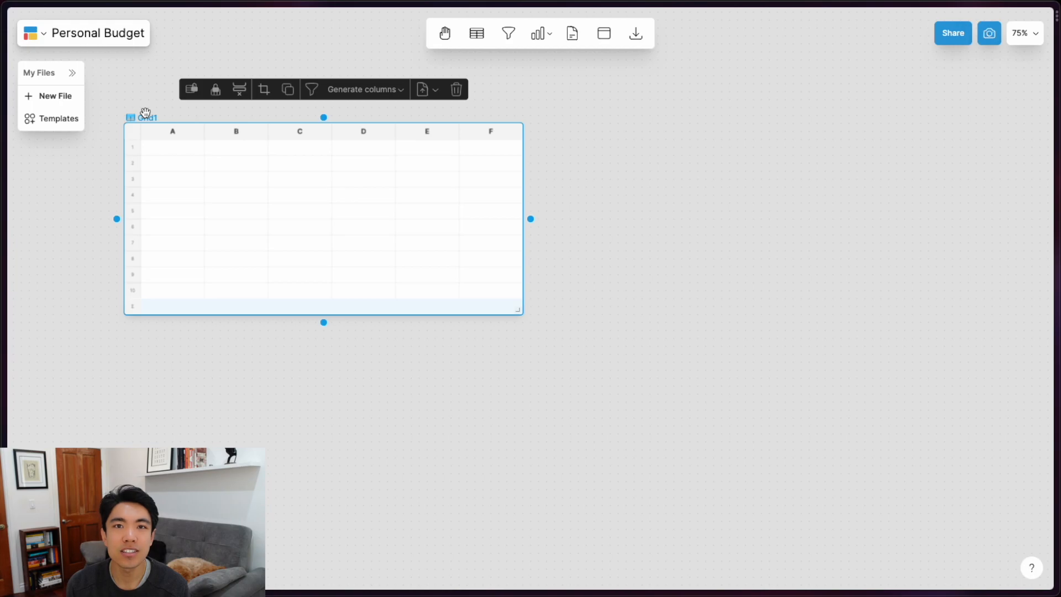
Move the empty grid slightly upward on the canvas and rename it Money In
left_click_drag(145, 118, 142, 94)
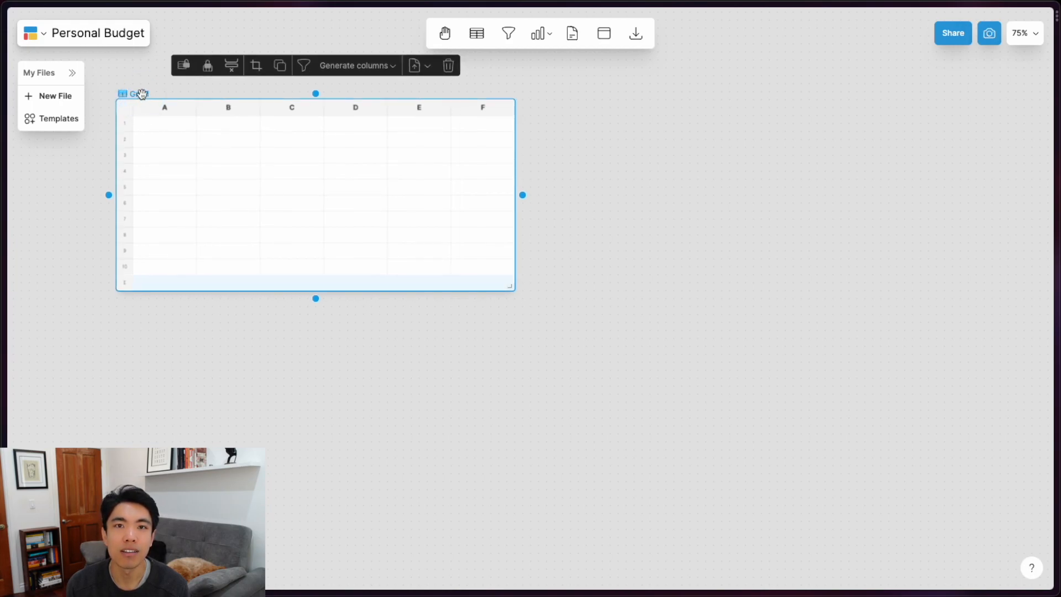
double_click(142, 94)
type("Money In")
key("Return")
Widen column A and list Salary, Side Hustle and Other in its first three rows
left_click_drag(196, 106, 252, 108)
left_click(212, 127)
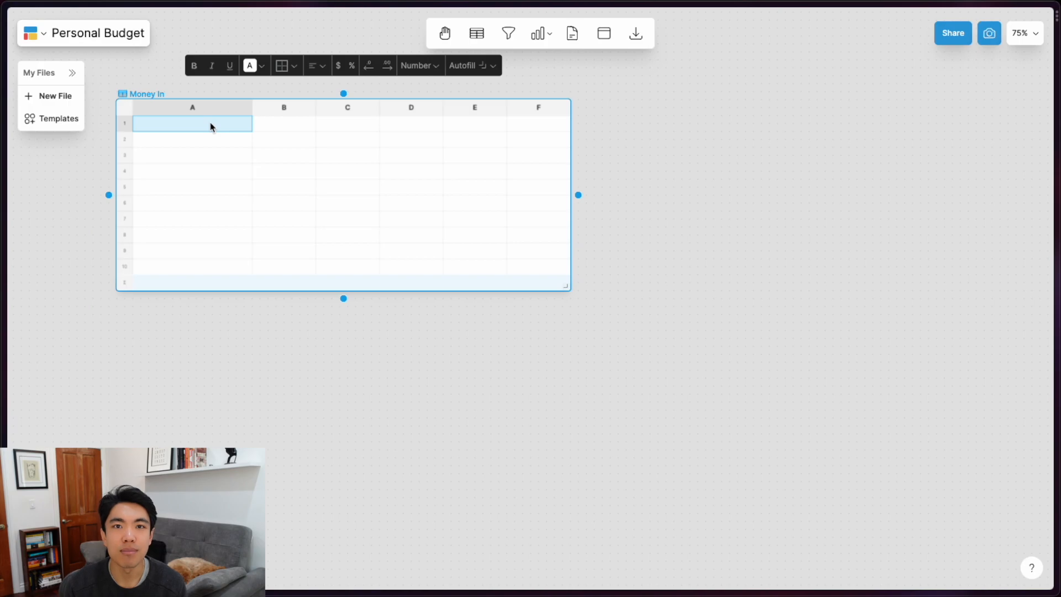
type("Salary")
key("Return")
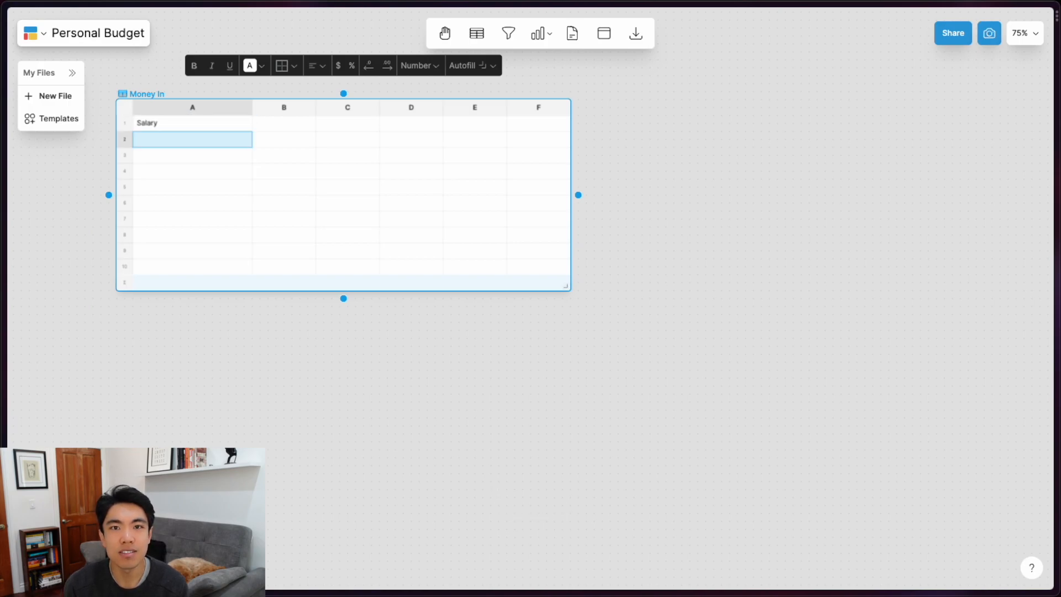
type("Side Hustle")
key("Return")
type("Other")
key("Return")
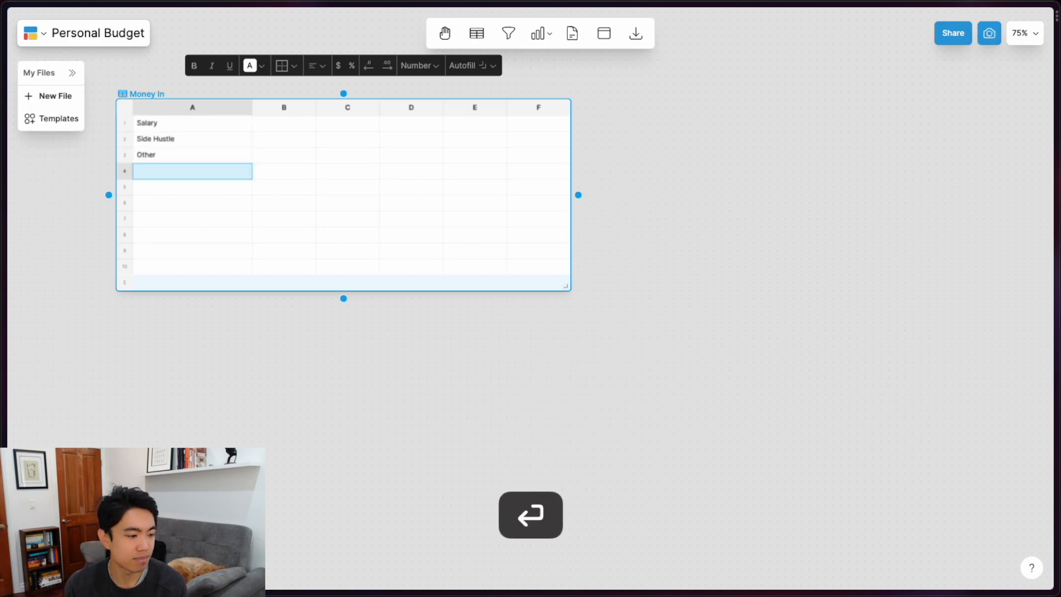
Rename column A to Source and column B to Amount in the Money In grid
left_click(219, 105)
right_click(220, 105)
left_click(262, 220)
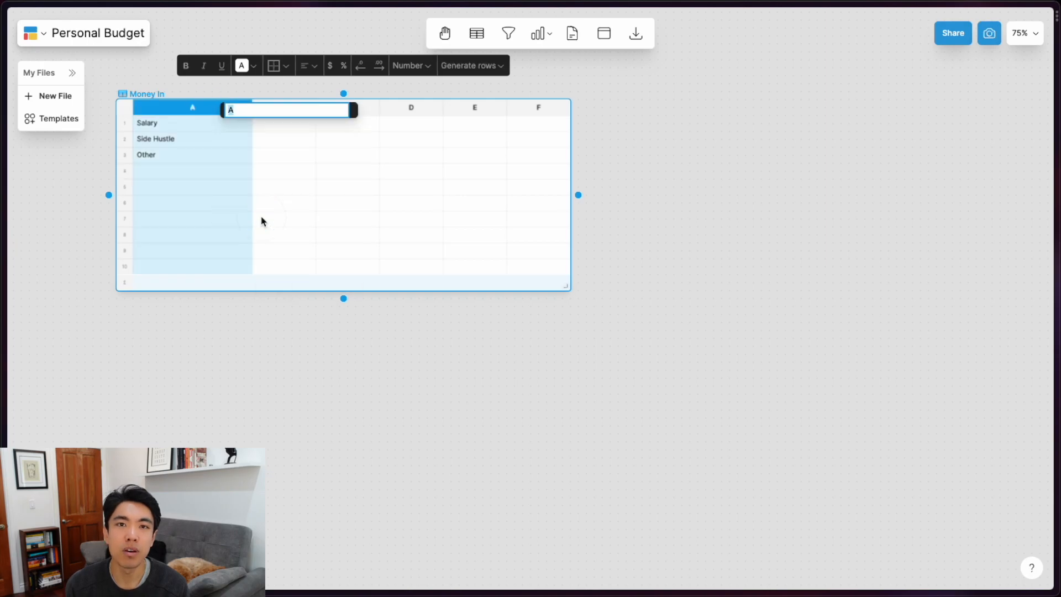
type("Source")
key("Return")
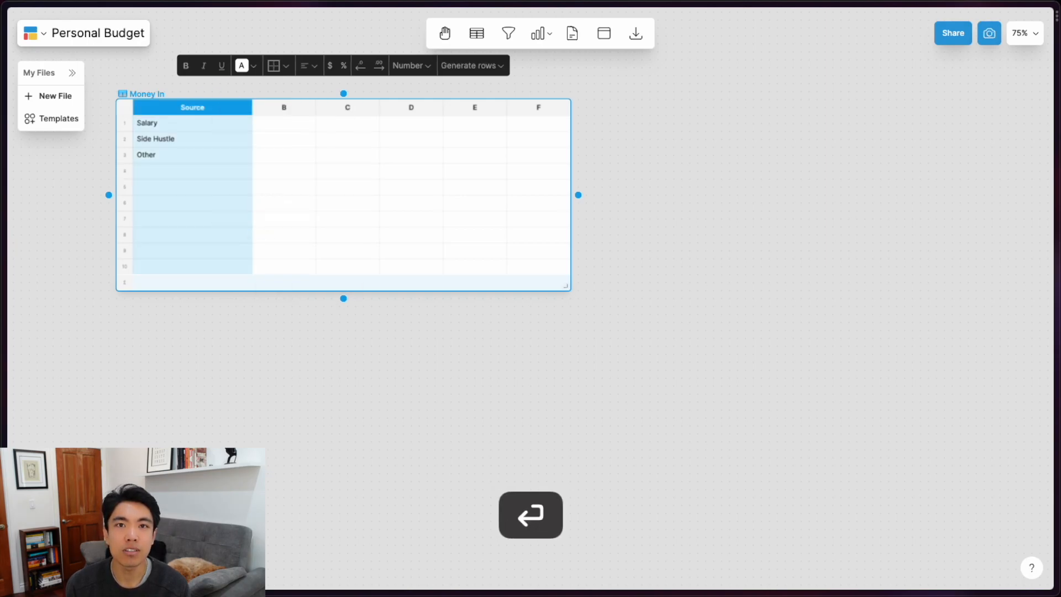
left_click(292, 110)
right_click(292, 111)
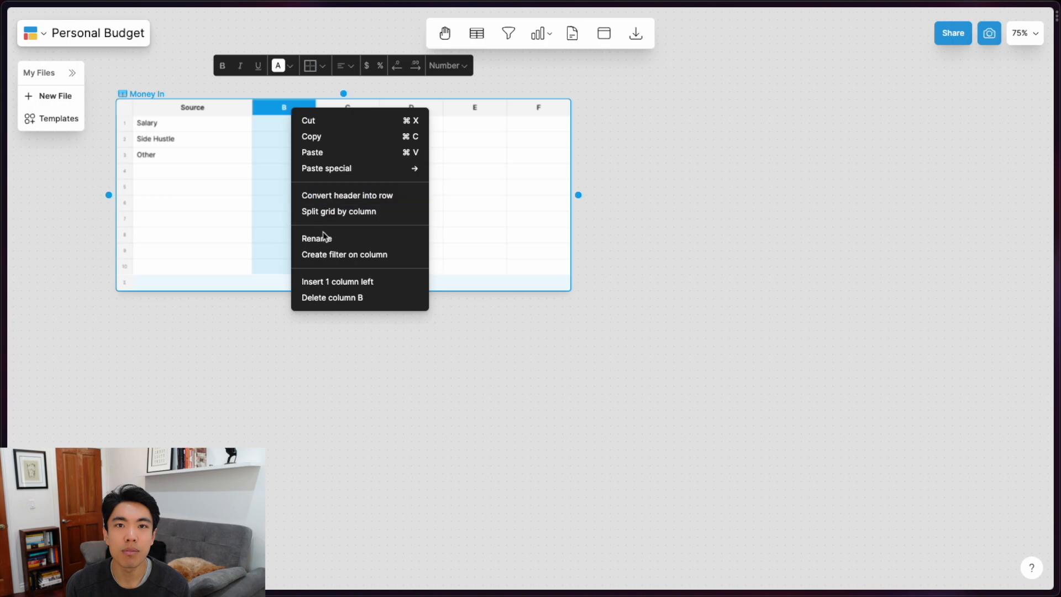
left_click(324, 241)
type("Amount")
key("Return")
Enter the amounts 10000 for Salary, 2000 for Side Hustle and 250 for Other, and format the Amount column as dollars
left_click(287, 124)
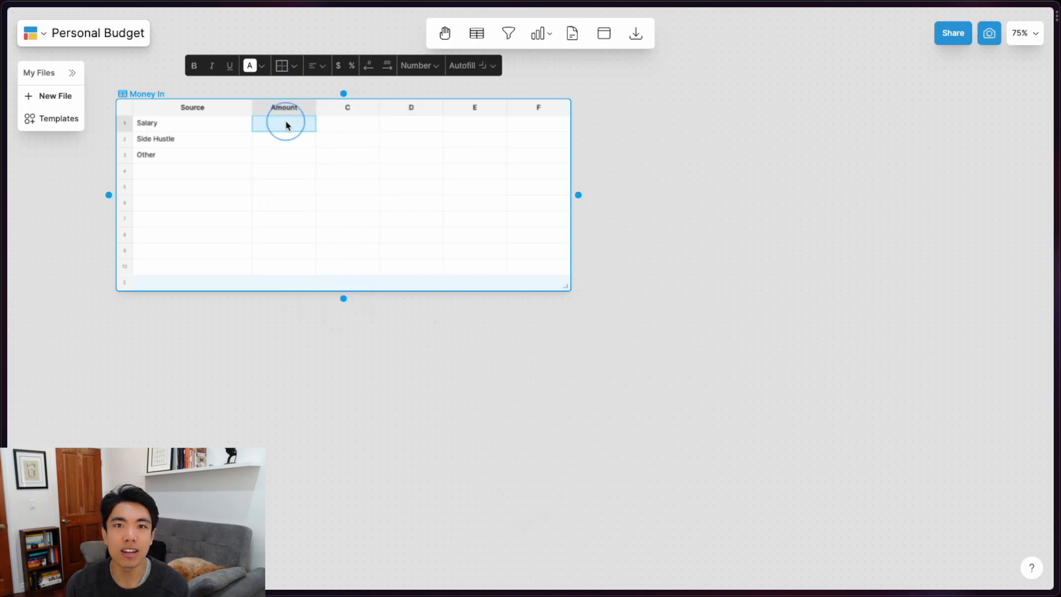
type("10000")
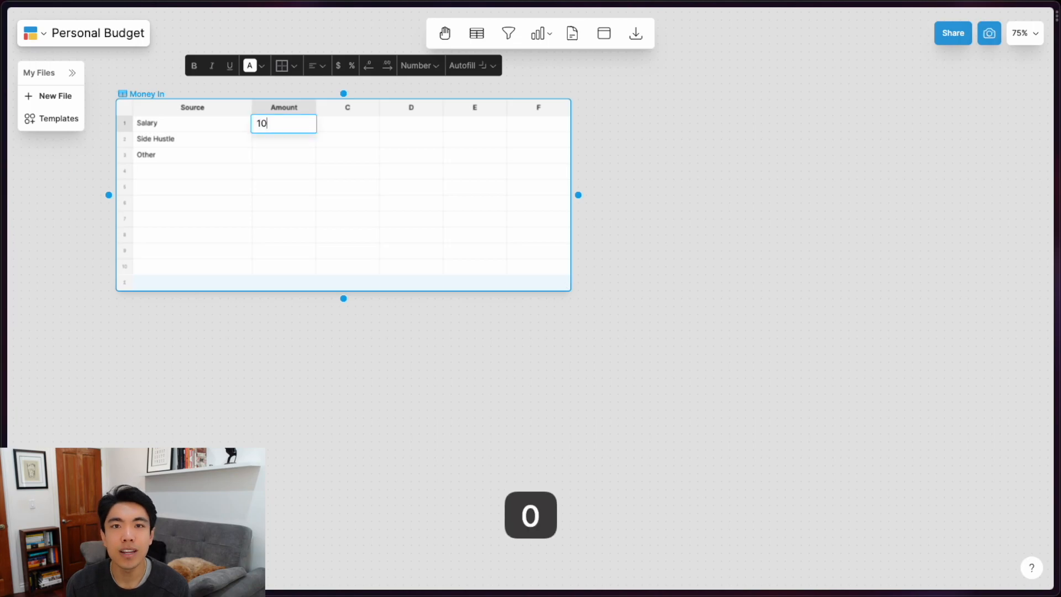
key("Return")
type("2000")
key("Return")
type("250")
key("Return")
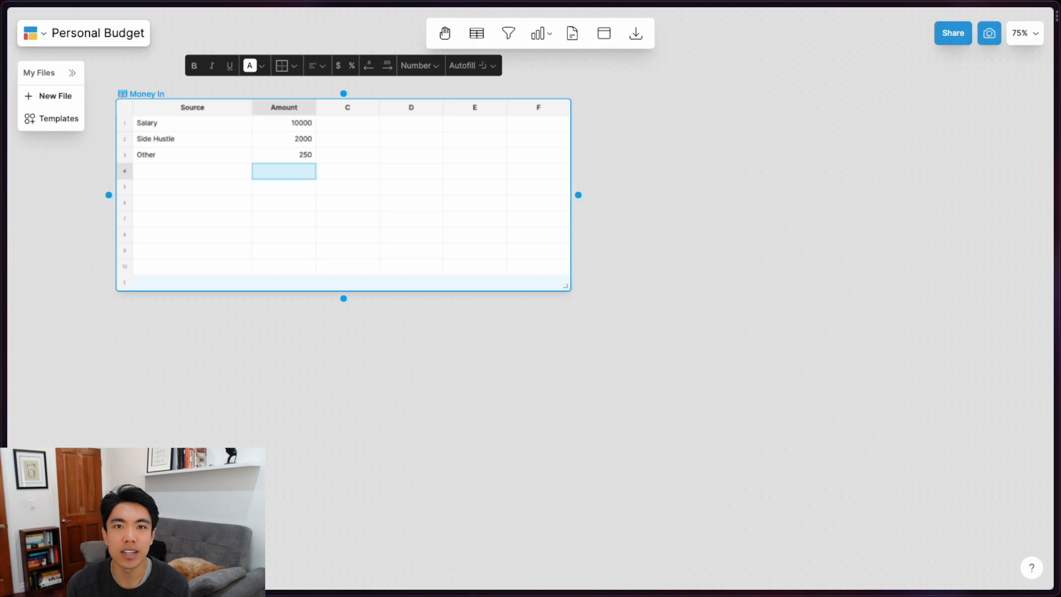
left_click(311, 109)
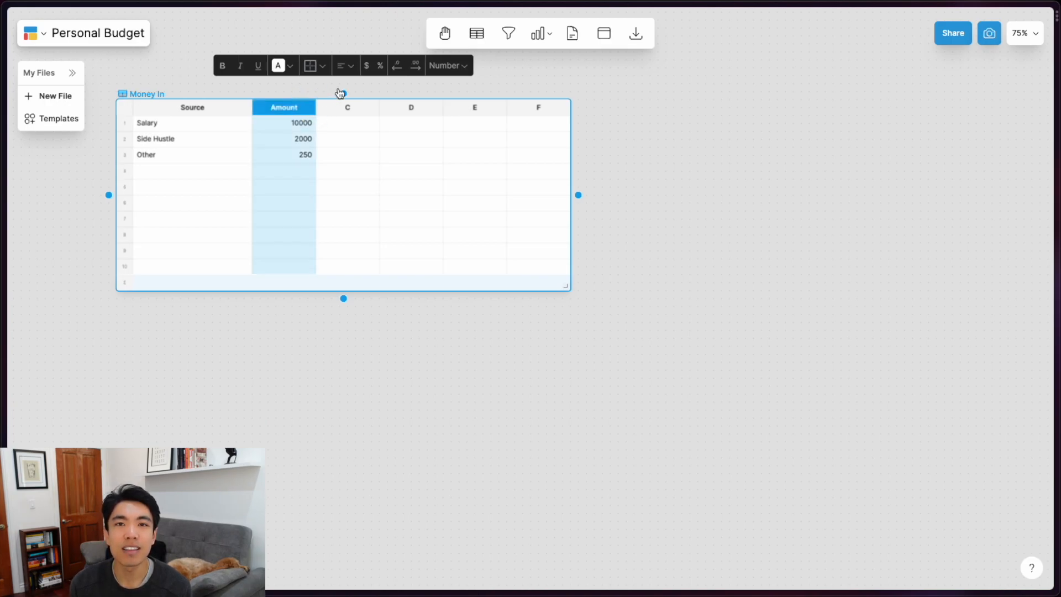
left_click(367, 66)
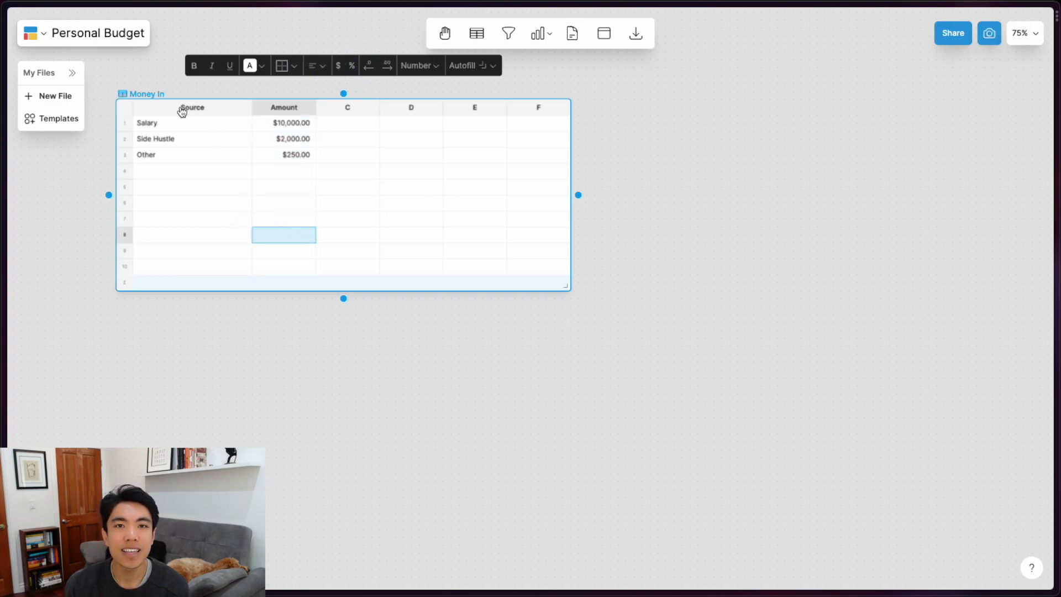
Crop the Money In grid to its filled cells and shift it slightly to the right
left_click(154, 95)
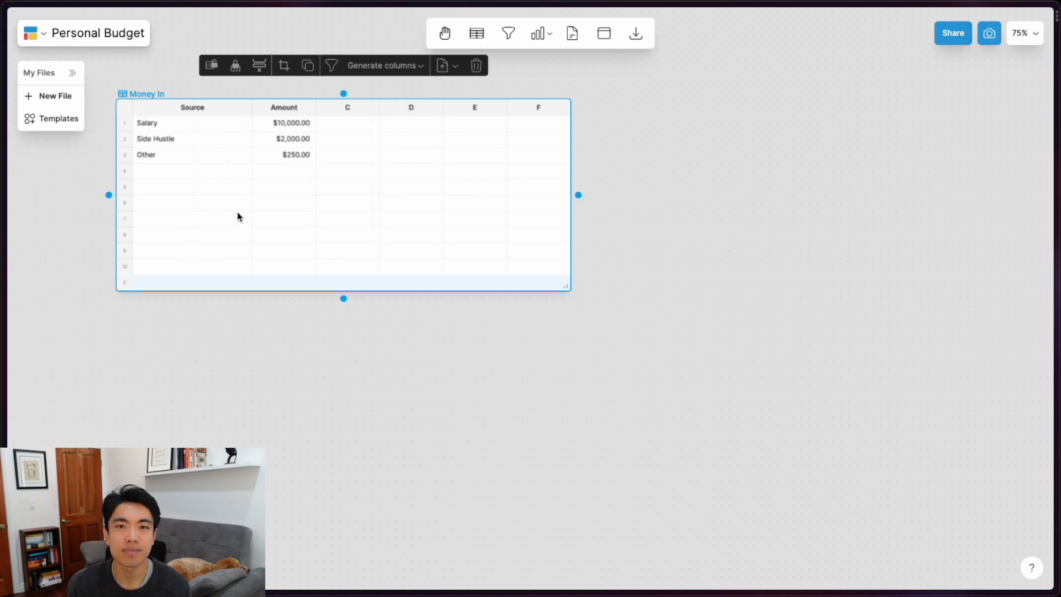
left_click(283, 67)
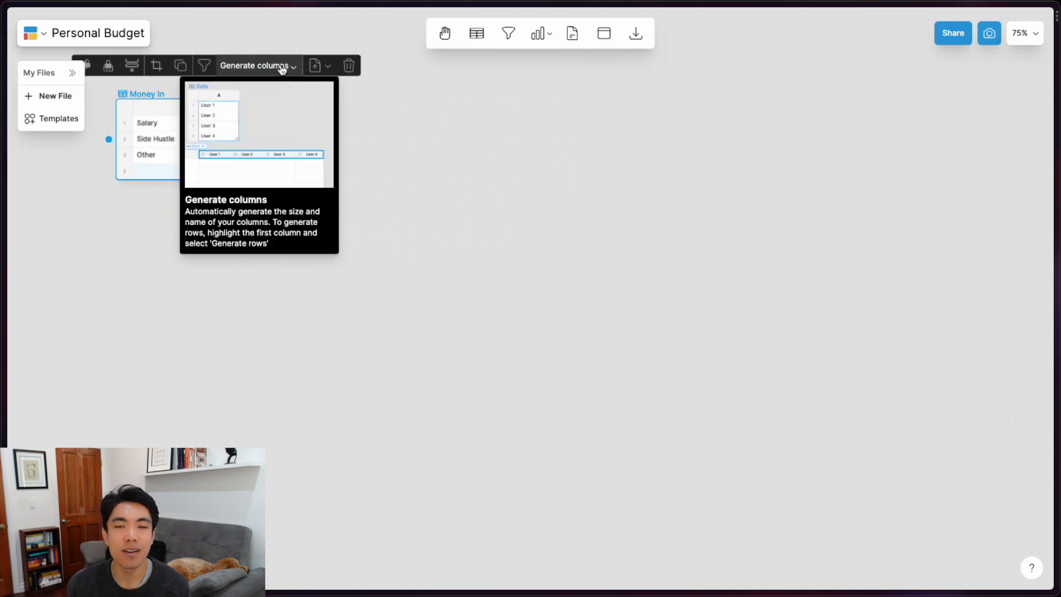
left_click(153, 95)
left_click_drag(153, 95, 168, 95)
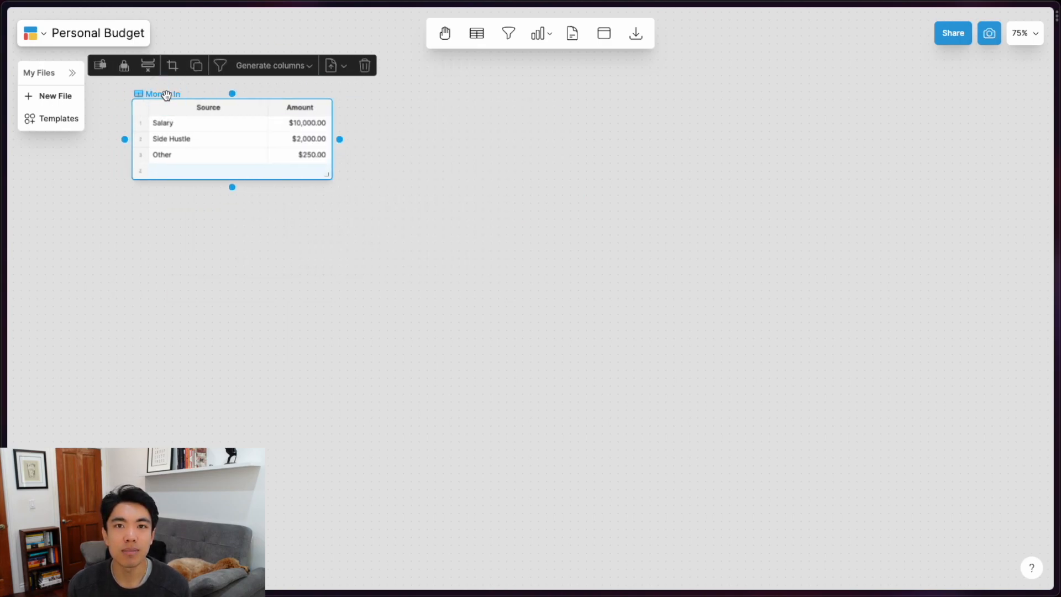
Add a Total calculation to the Amount column in the summary row of the Money In grid
mouse_move(258, 169)
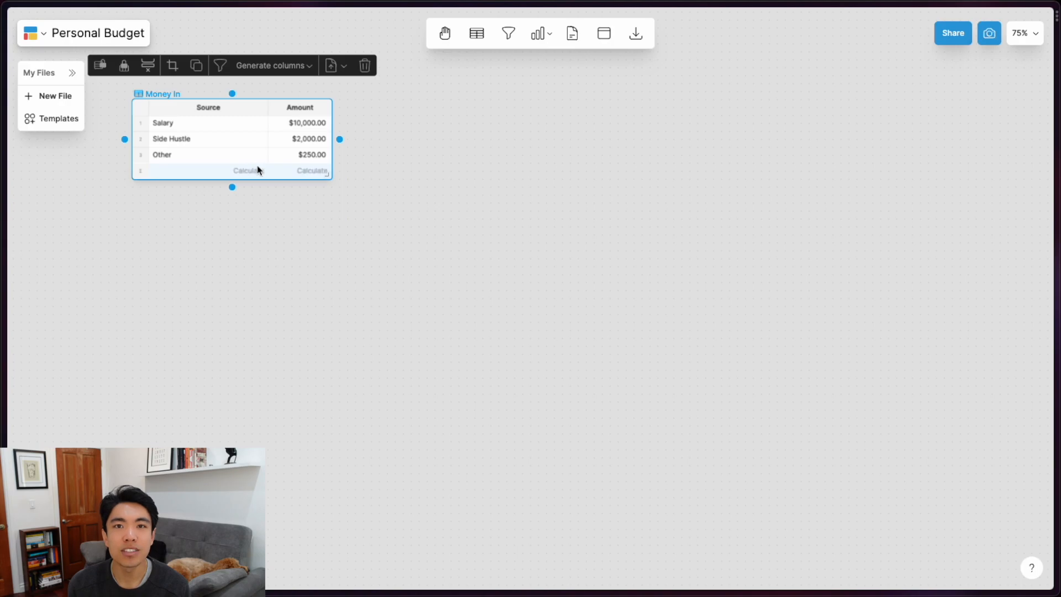
left_click(308, 171)
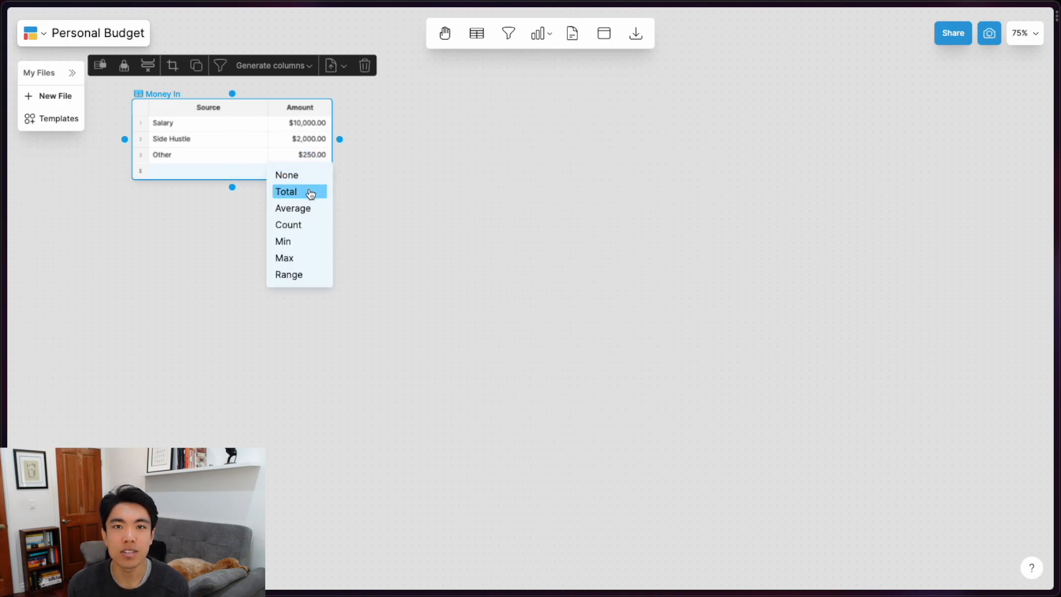
left_click(312, 194)
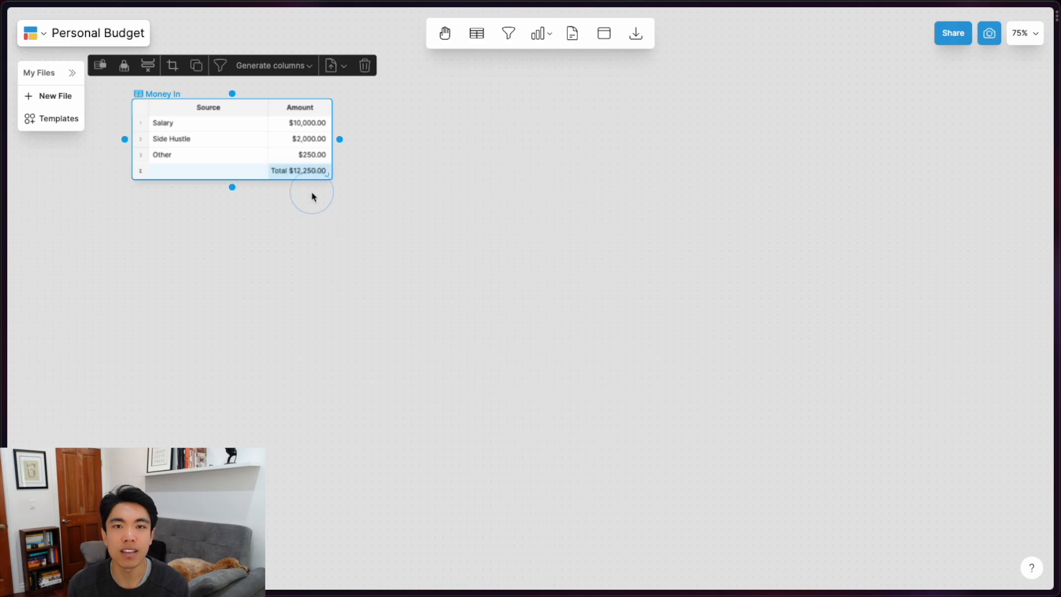
Change the Salary amount to 8000 in the Money In grid
left_click(288, 126)
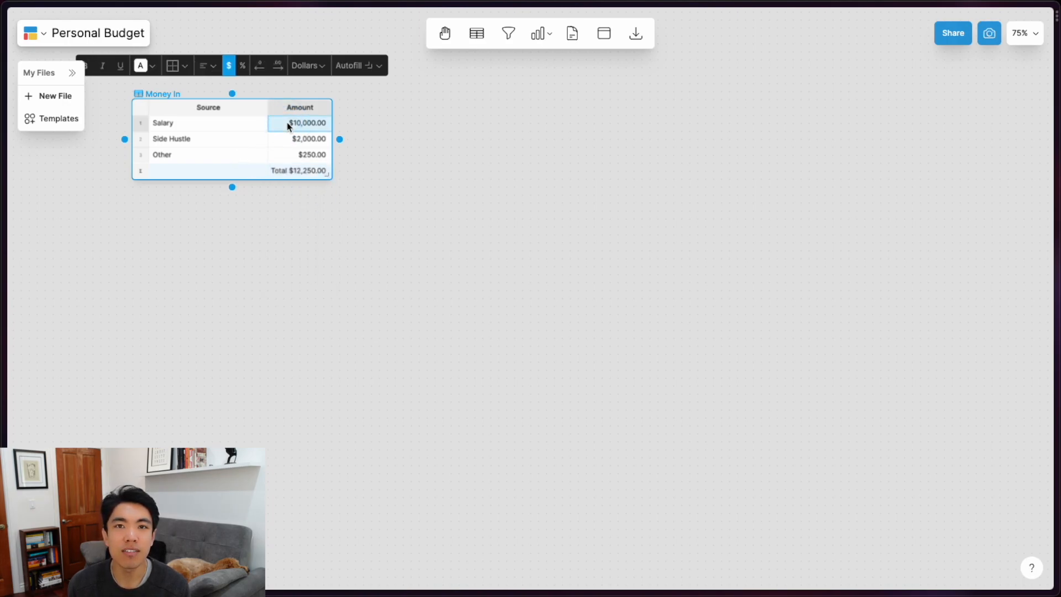
type("8000")
key("Return")
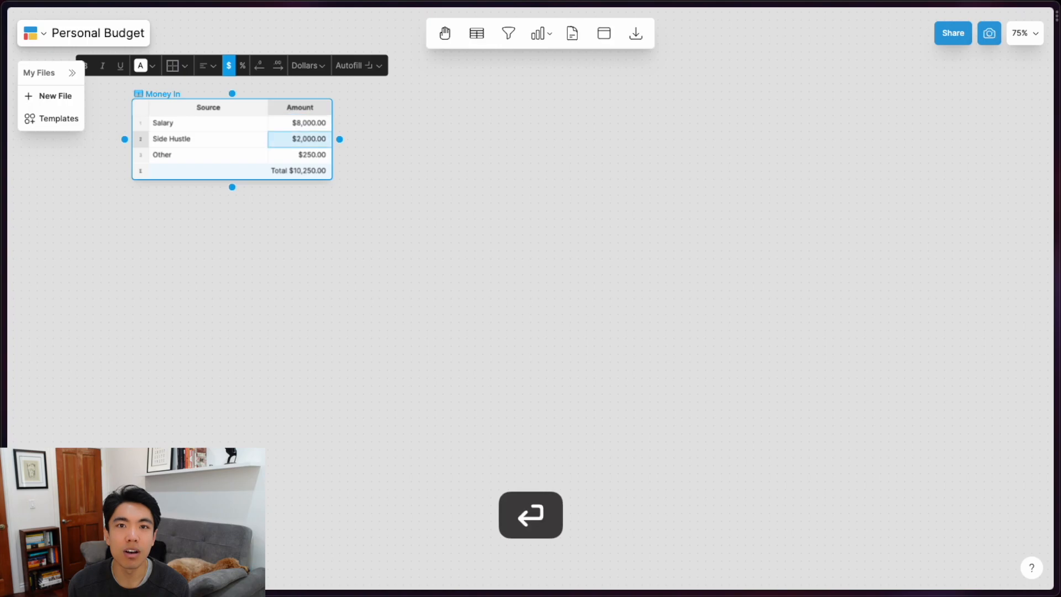
Remove both decimal places from the Money In grid's Amount column and deselect the grid
left_click(319, 124)
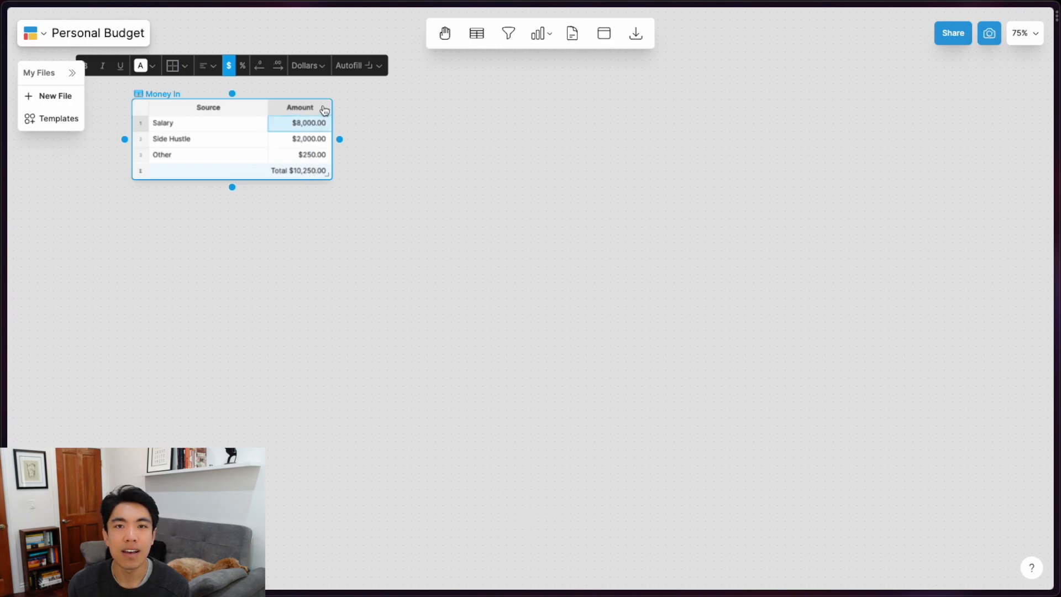
left_click(325, 109)
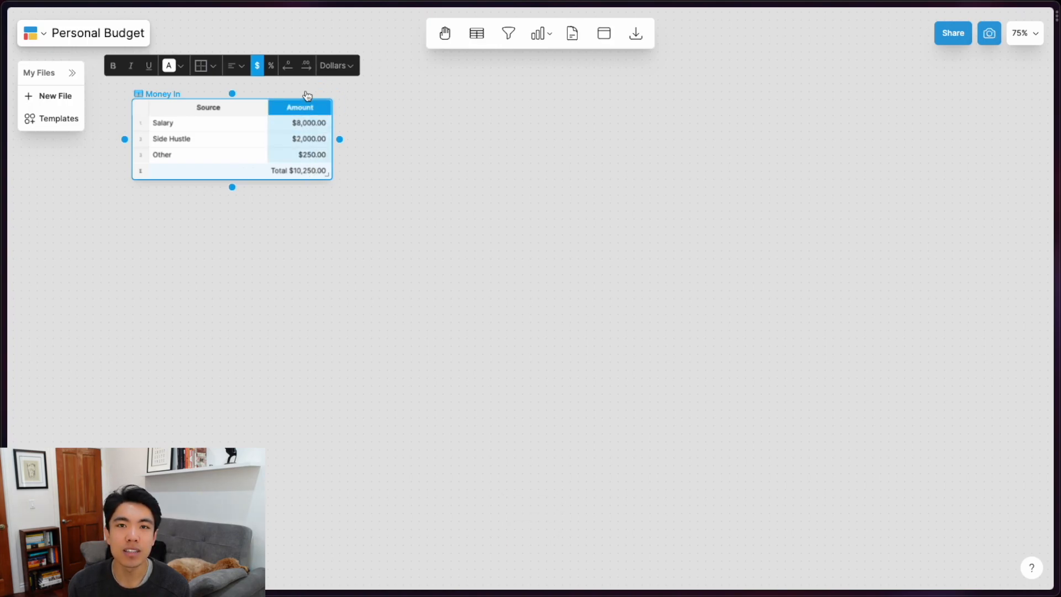
left_click(288, 68)
left_click(288, 68)
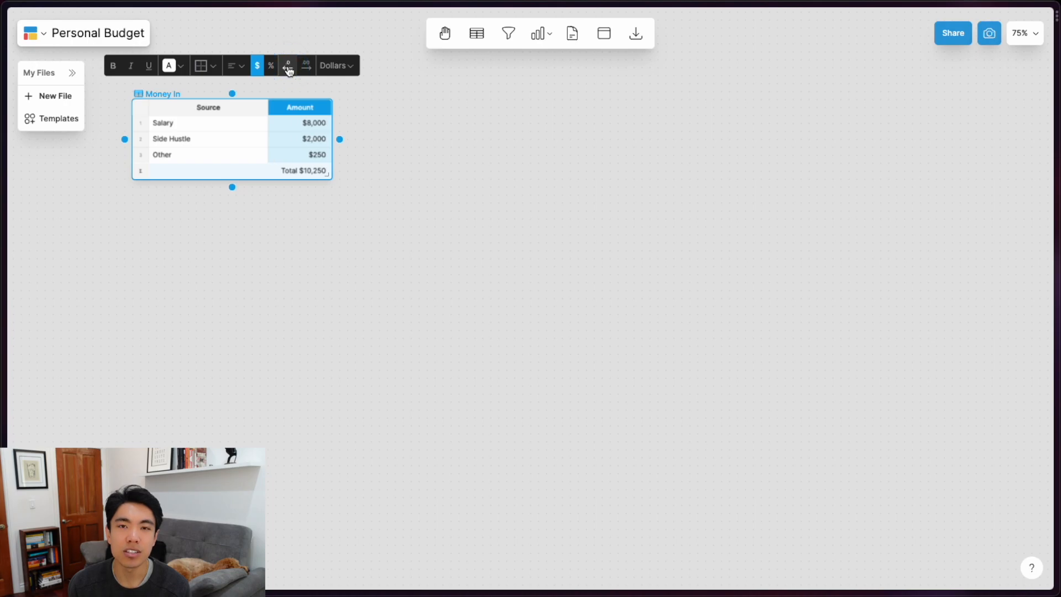
left_click(174, 93)
left_click(173, 248)
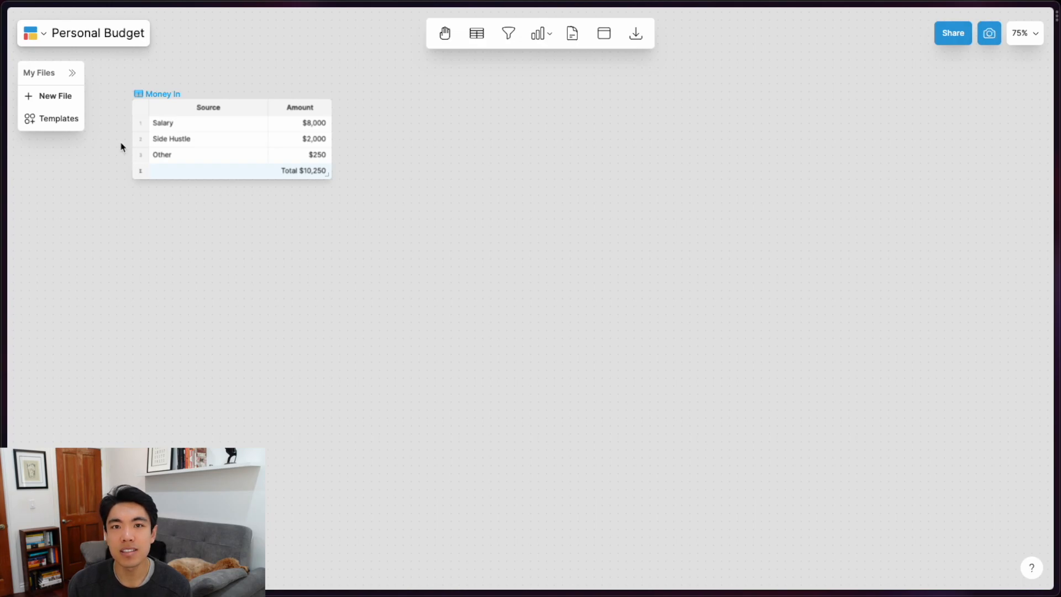
Duplicate the Money In grid, placing the copy just below the original, and rename the copy Money Out
left_click(187, 137)
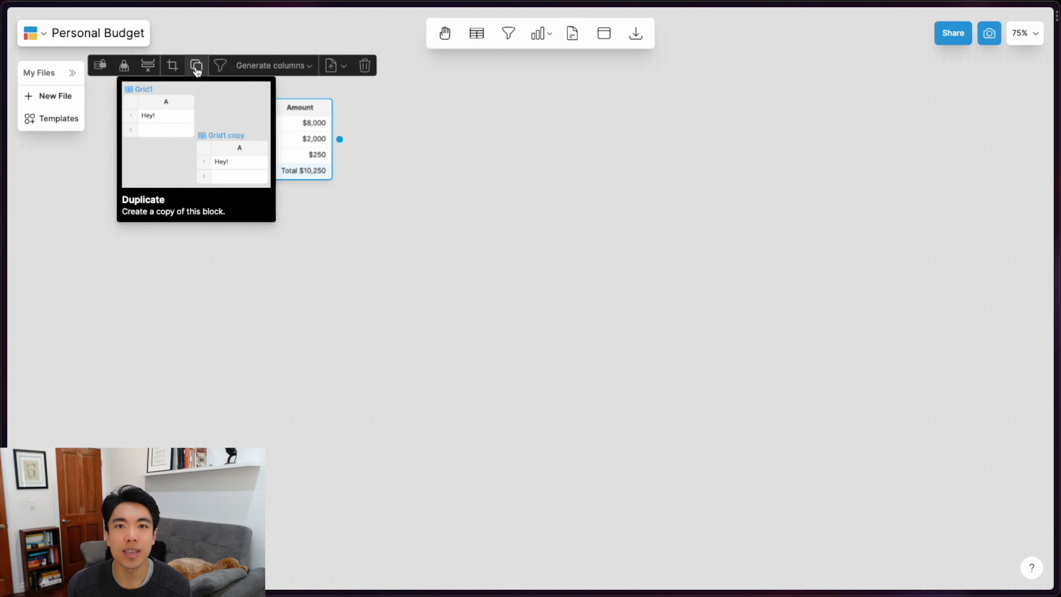
left_click(196, 66)
left_click_drag(177, 178, 176, 199)
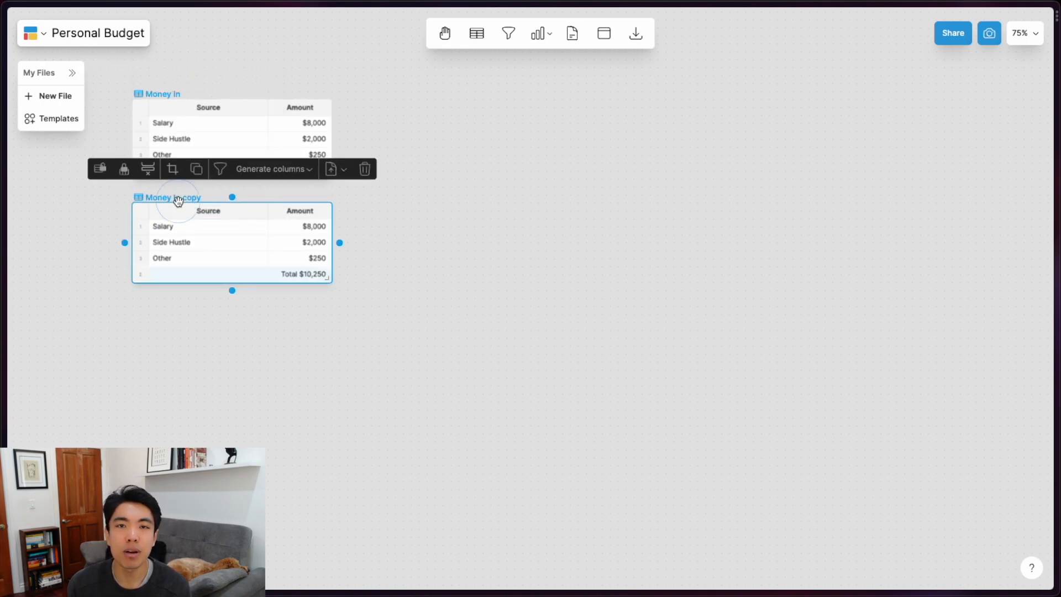
double_click(172, 198)
type("Money Out")
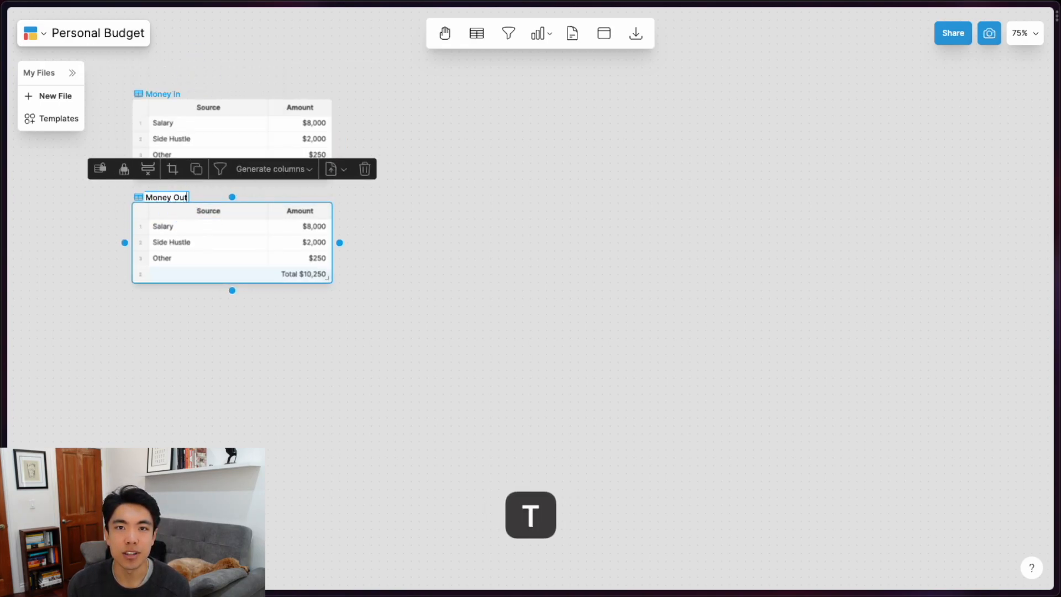
key("Return")
Fill the Money Out grid's Source column with Housing, Groceries, Transportation, Utilities and Other Fun Stuff
left_click(188, 230)
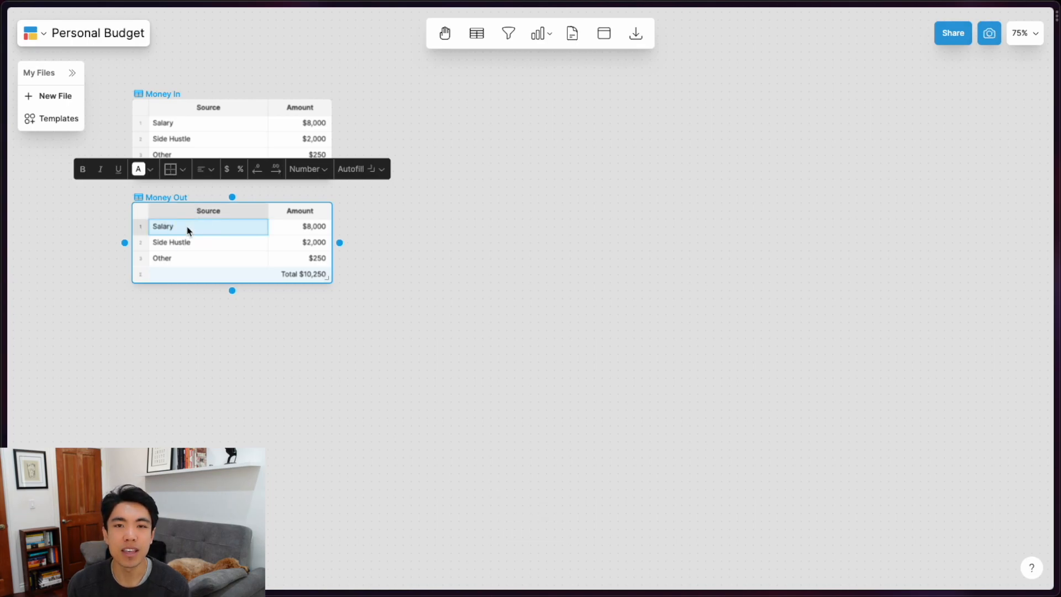
type("Housing")
key("Return")
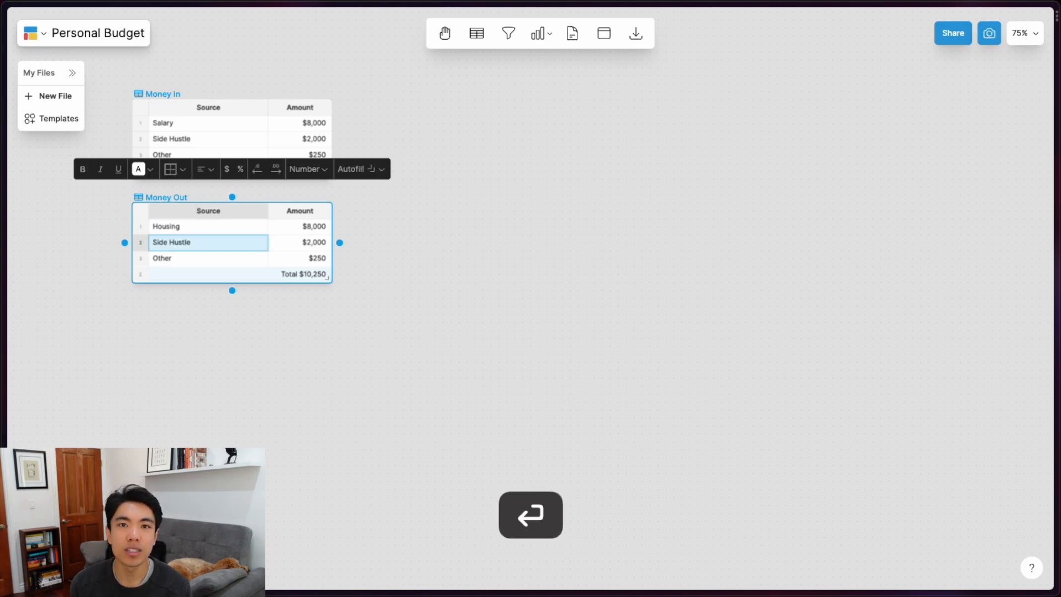
type("Groceries")
key("Return")
type("Tran")
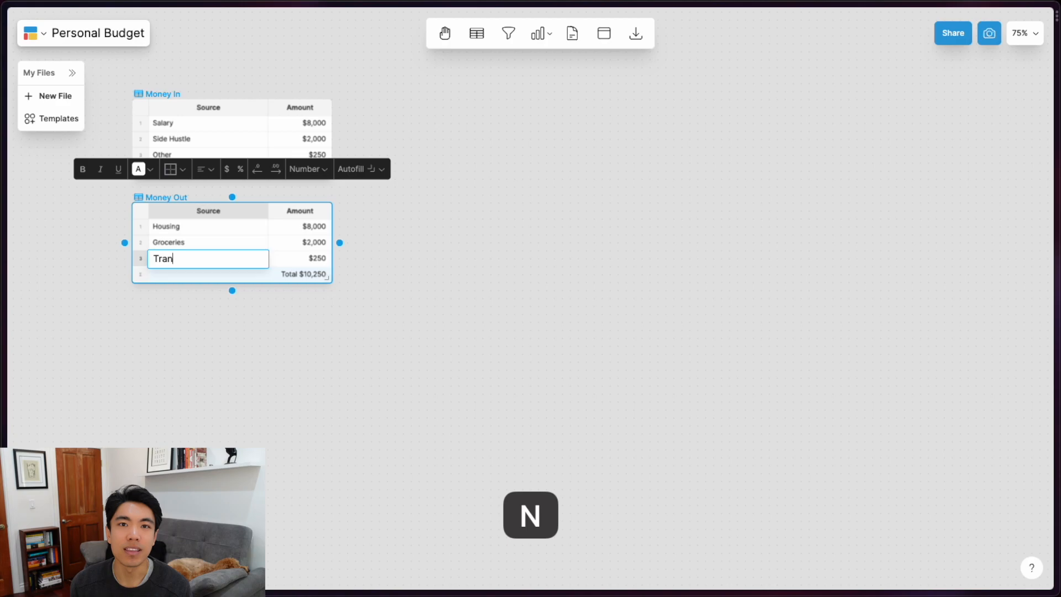
type("sportation")
key("Return")
type("Utilities")
key("Return")
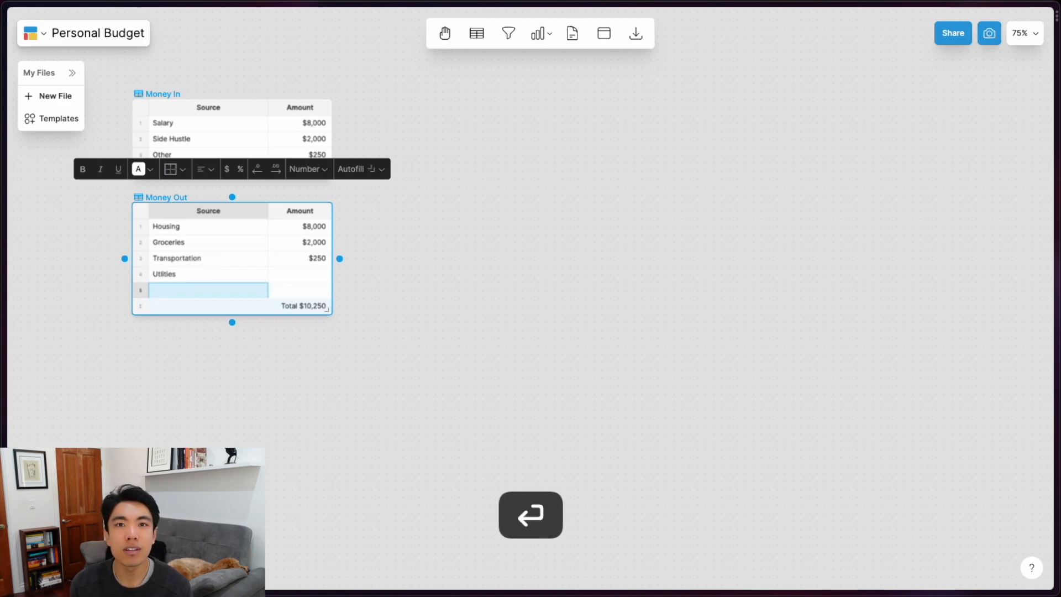
type("Other Fun Stuff")
key("Return")
key("Up")
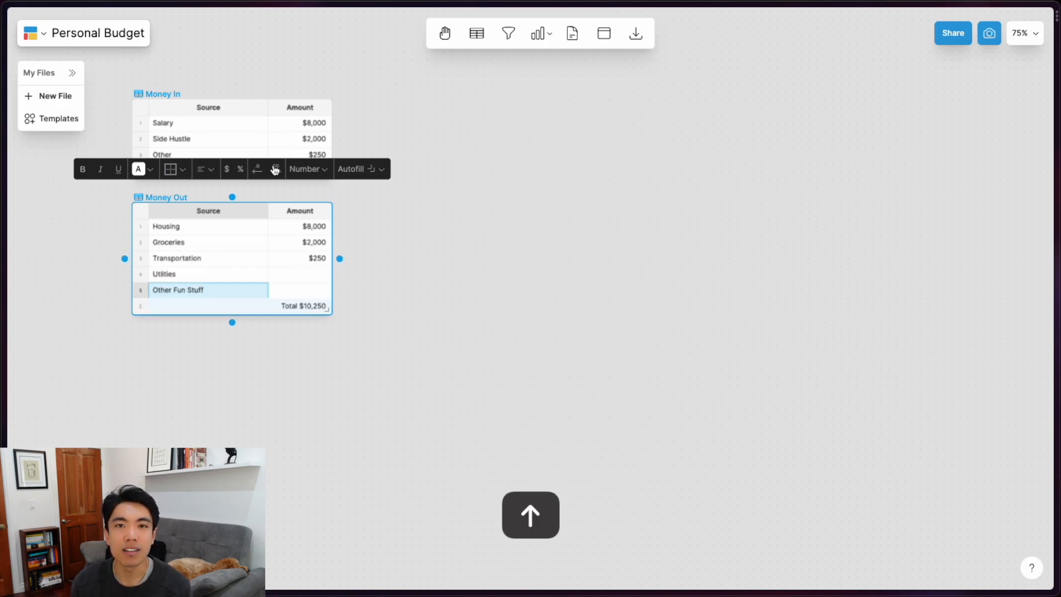
Set the Money Out amounts to 2,000 for Housing, 500 for Groceries, 300 for Utilities and 2,000 for Other Fun Stuff
left_click(309, 226)
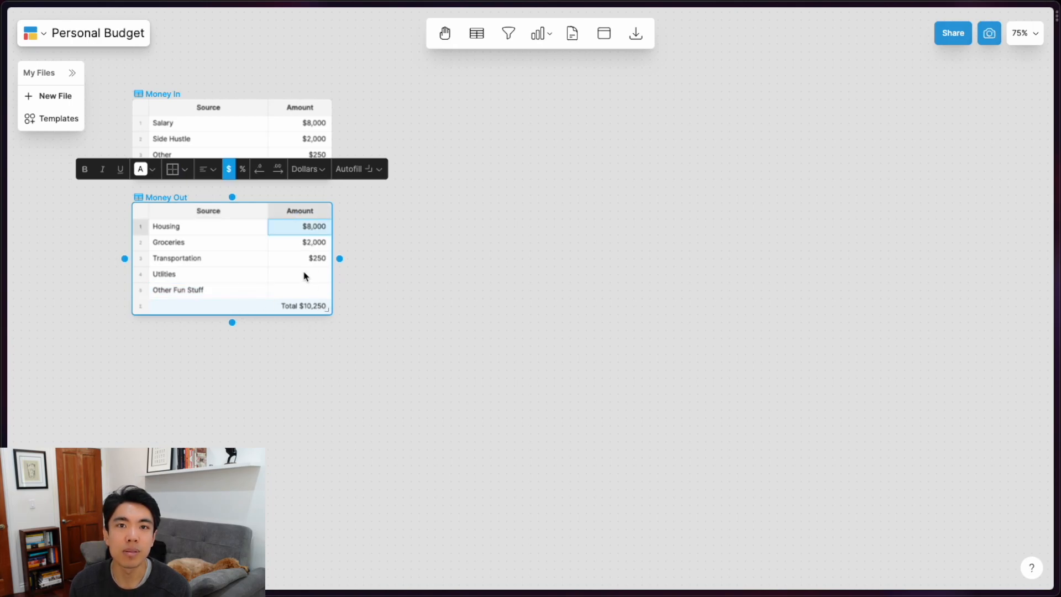
key("Down")
key("Up")
type("2,000")
key("Return")
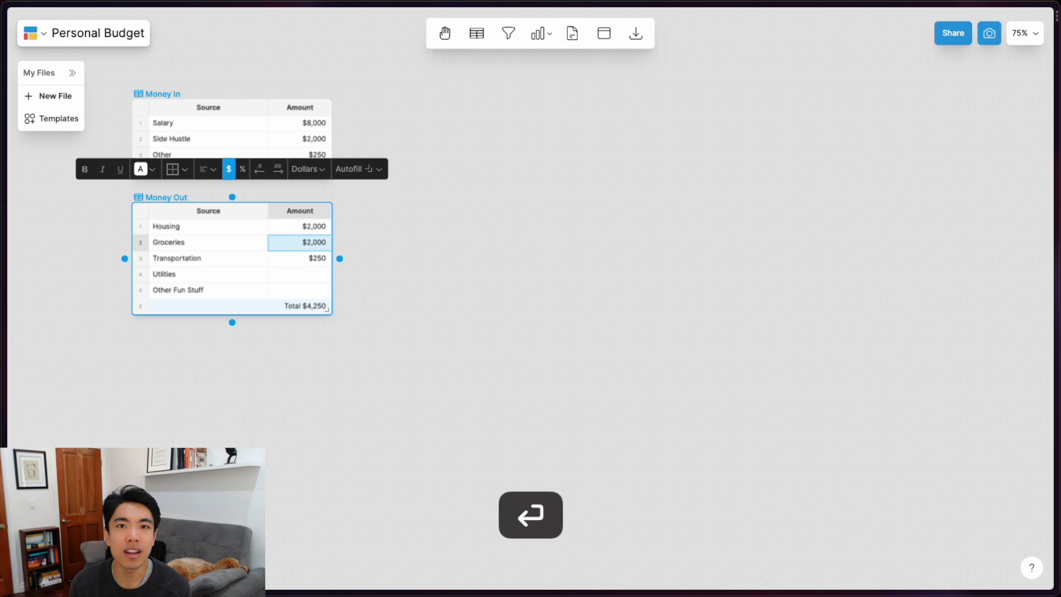
type("500")
key("Return")
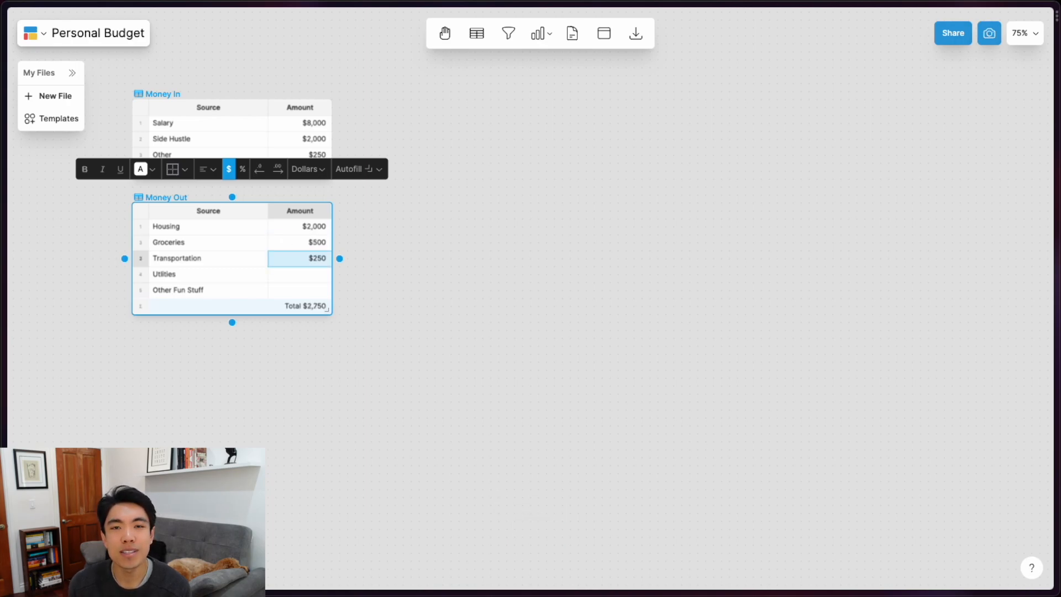
key("Down")
type("300")
key("Return")
type("2000")
key("Up")
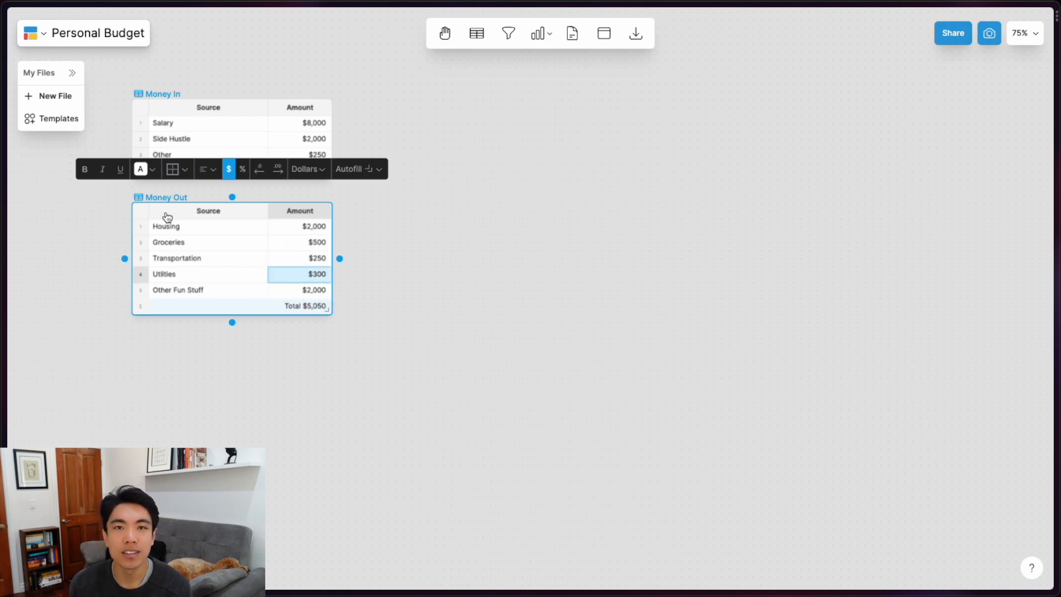
Give the Money In grid a green theme colour and a smiling face icon
left_click(156, 196)
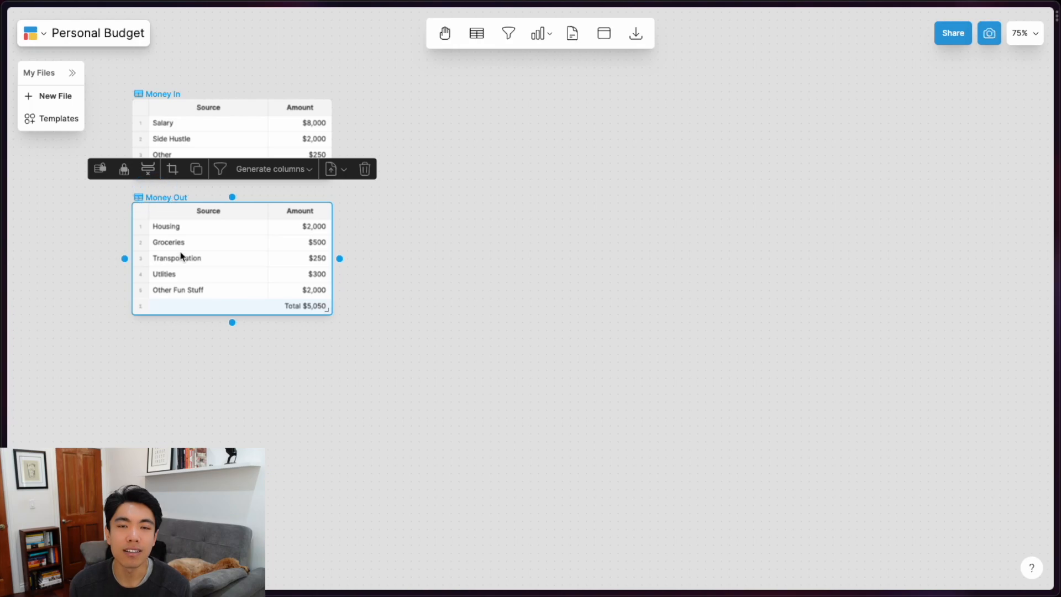
left_click(142, 98)
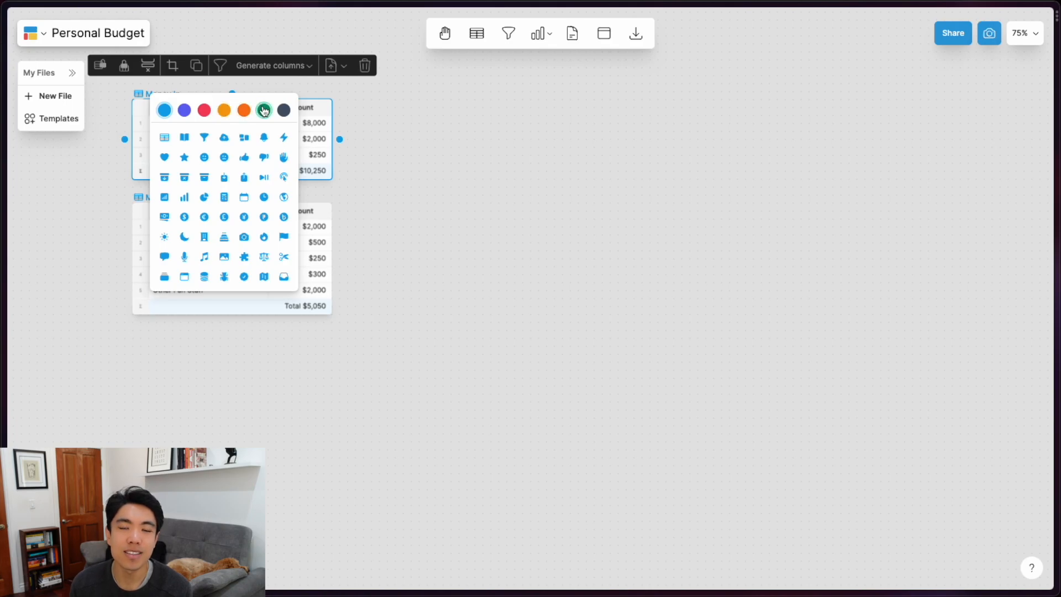
left_click(264, 111)
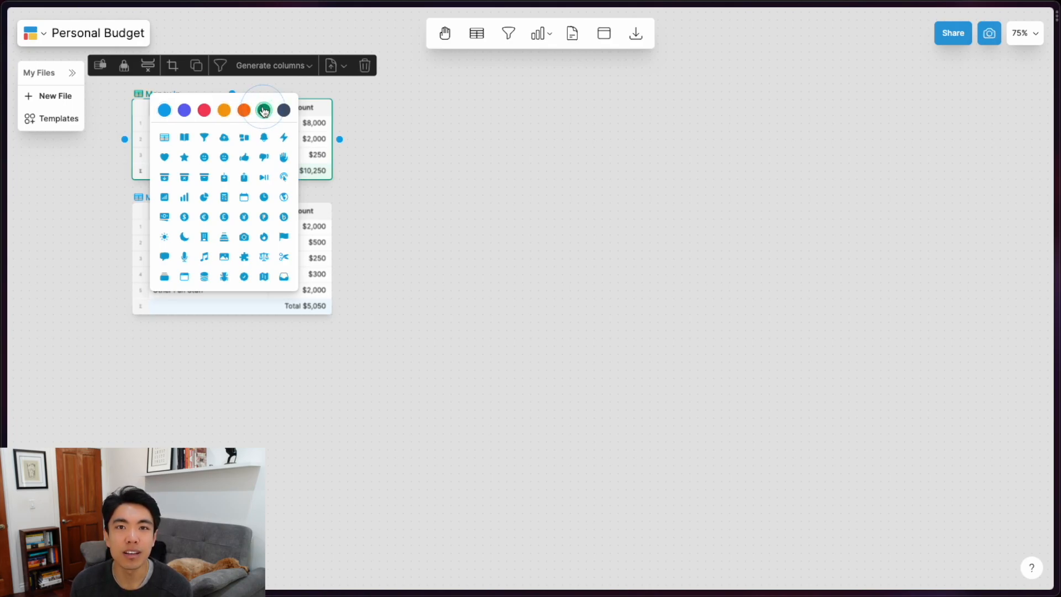
left_click(205, 158)
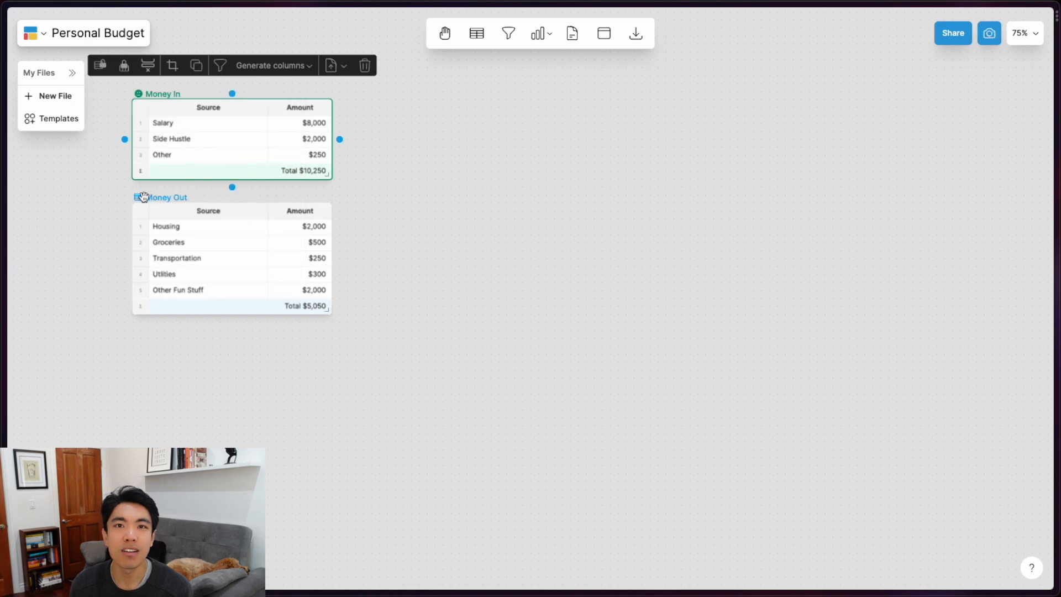
Give the Money Out grid a red theme colour and a sad face icon, and deselect it
left_click(138, 198)
left_click(204, 118)
left_click(206, 167)
left_click(200, 369)
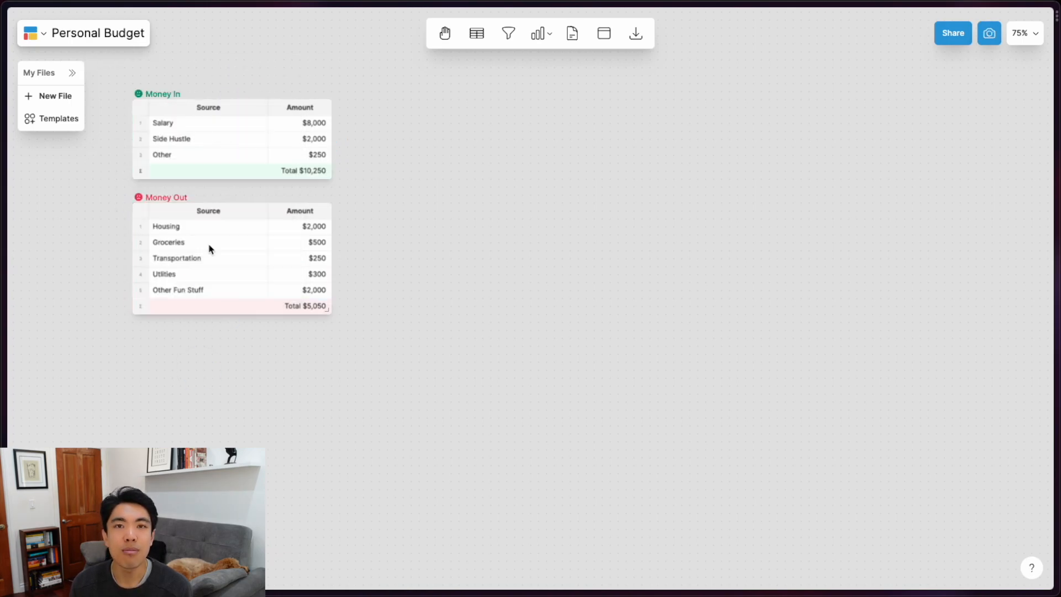
Duplicate the Money Out grid below the original and rename the copy Money In less Money OUt
left_click(184, 197)
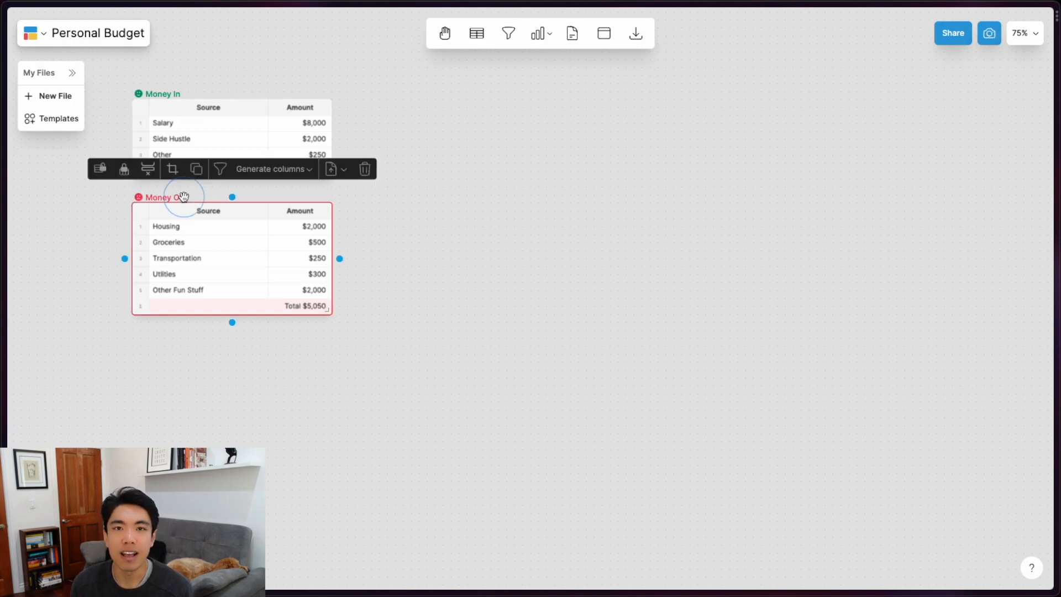
left_click(196, 168)
double_click(177, 332)
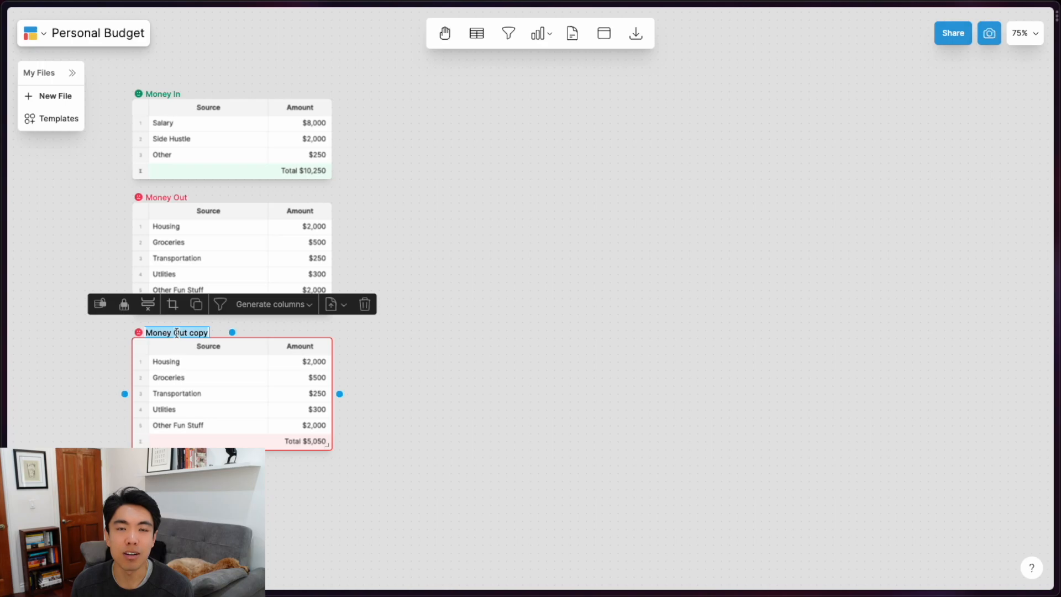
type("Money In less Money Out")
key("Return")
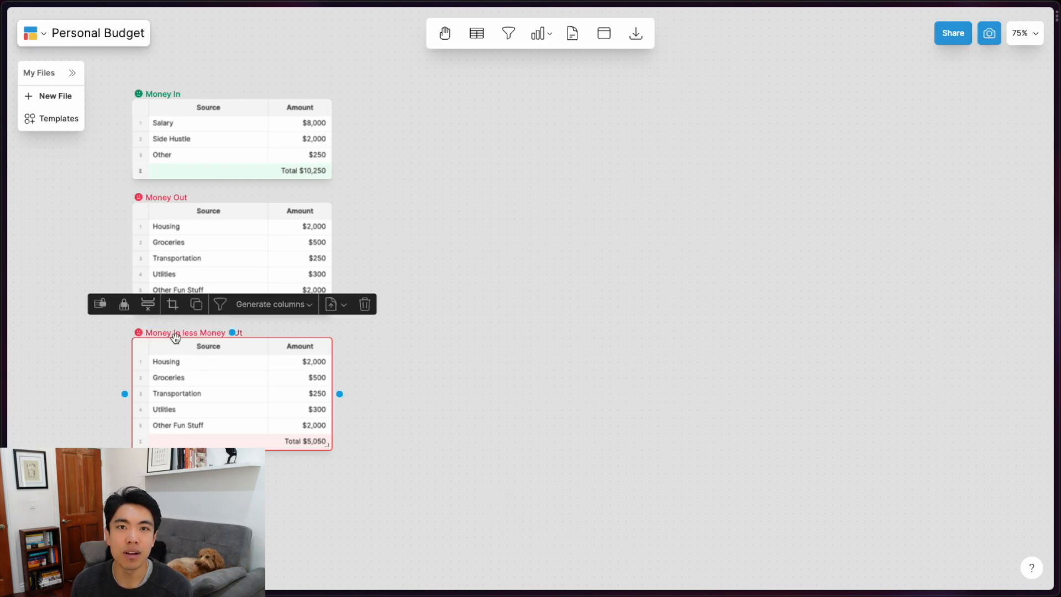
Clear the custom names of the Source and Amount columns in the duplicated grid
left_click(186, 362)
left_click(240, 377)
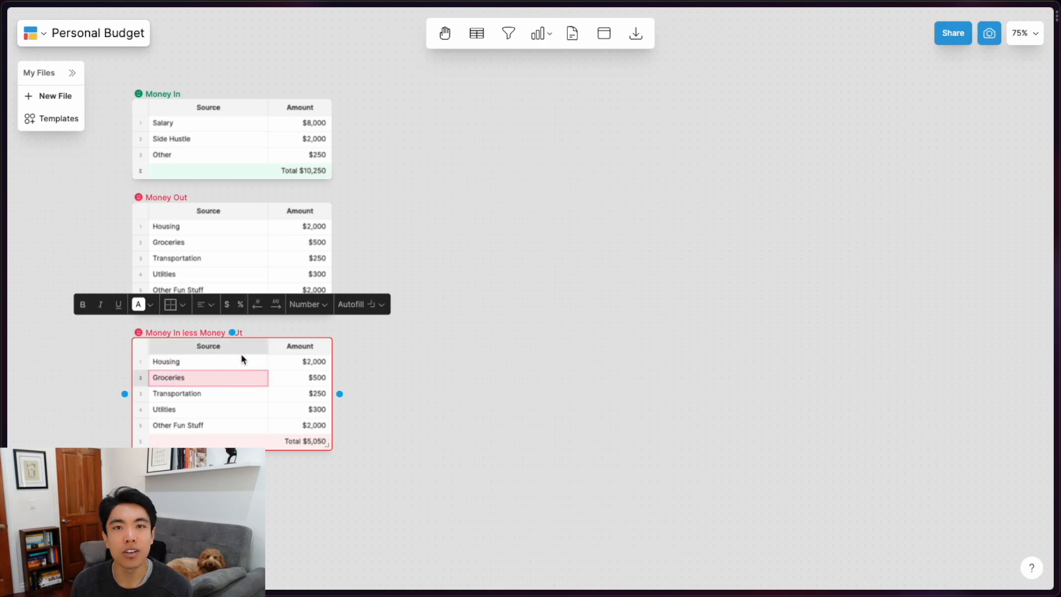
right_click(240, 347)
left_click(278, 464)
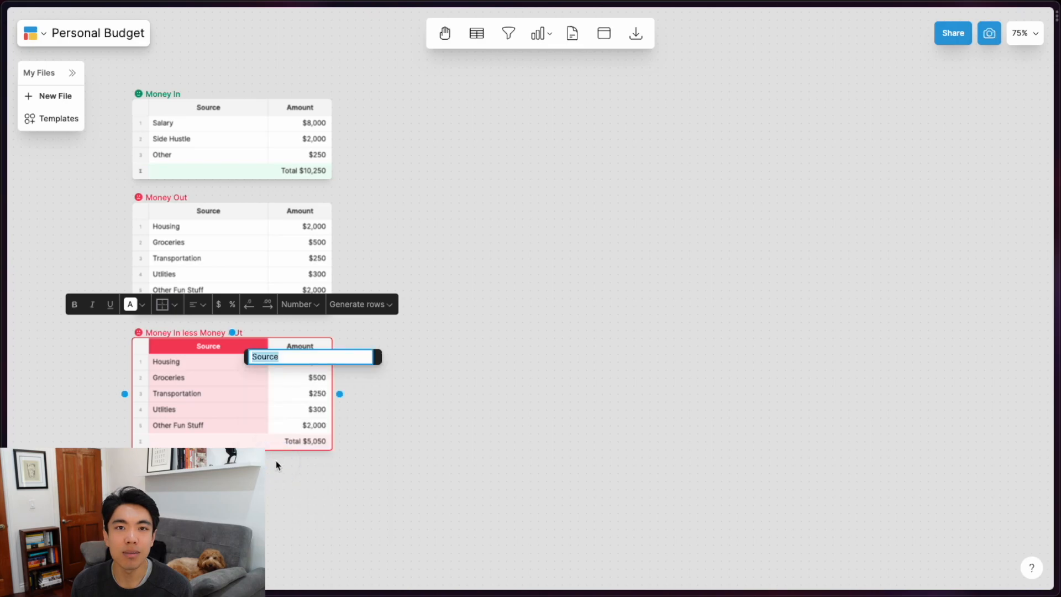
key("BackSpace")
key("Return")
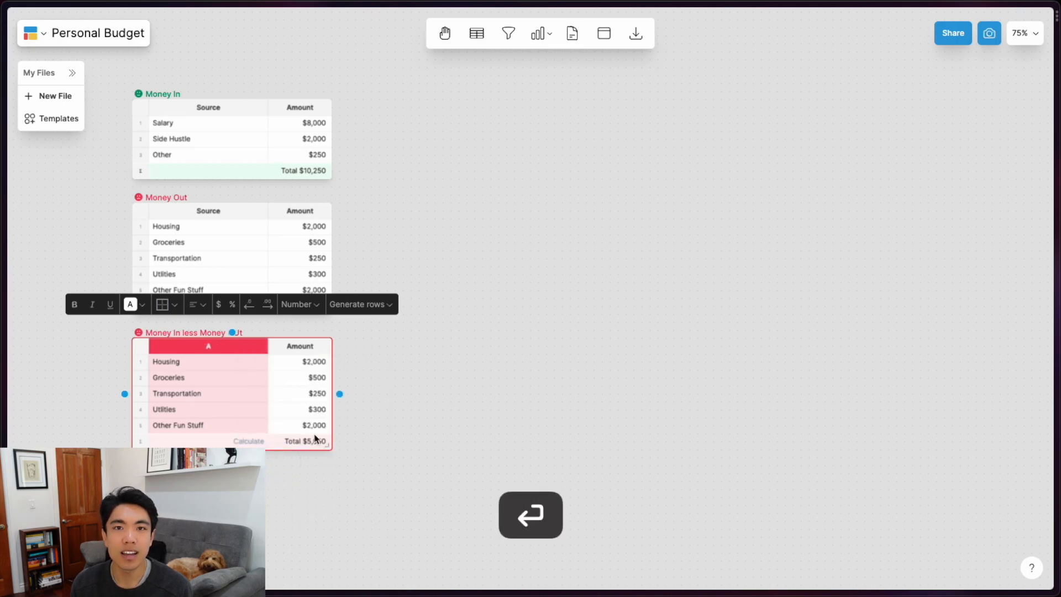
right_click(319, 347)
left_click(364, 473)
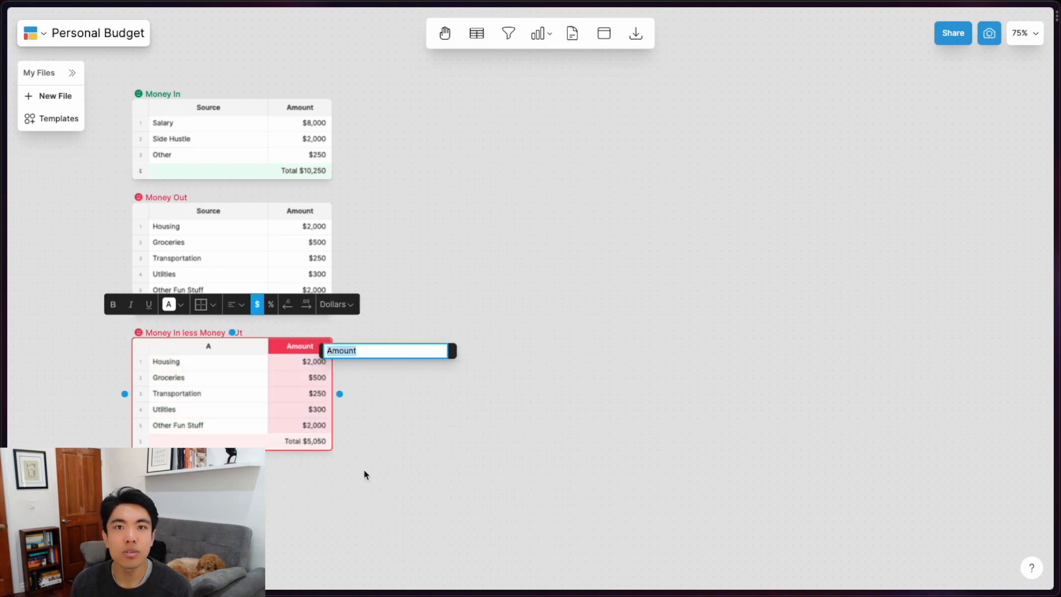
key("BackSpace")
key("Return")
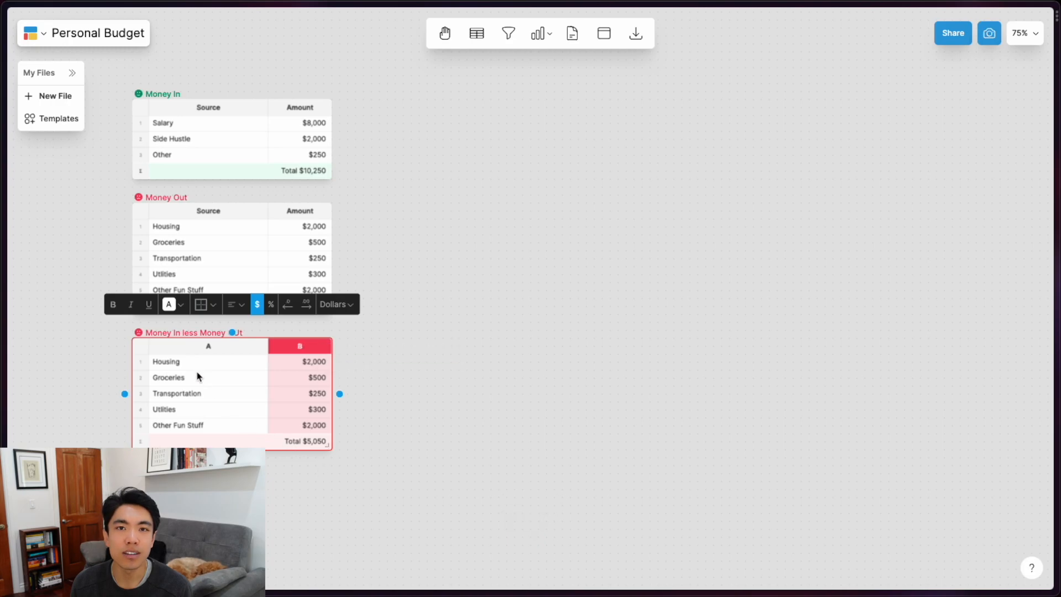
Delete all the copied expense names and amounts from the duplicated grid's cells
left_click(199, 375)
key("shift+Down")
key("shift+Down")
key("shift+Down")
key("BackSpace")
key("Up")
key("BackSpace")
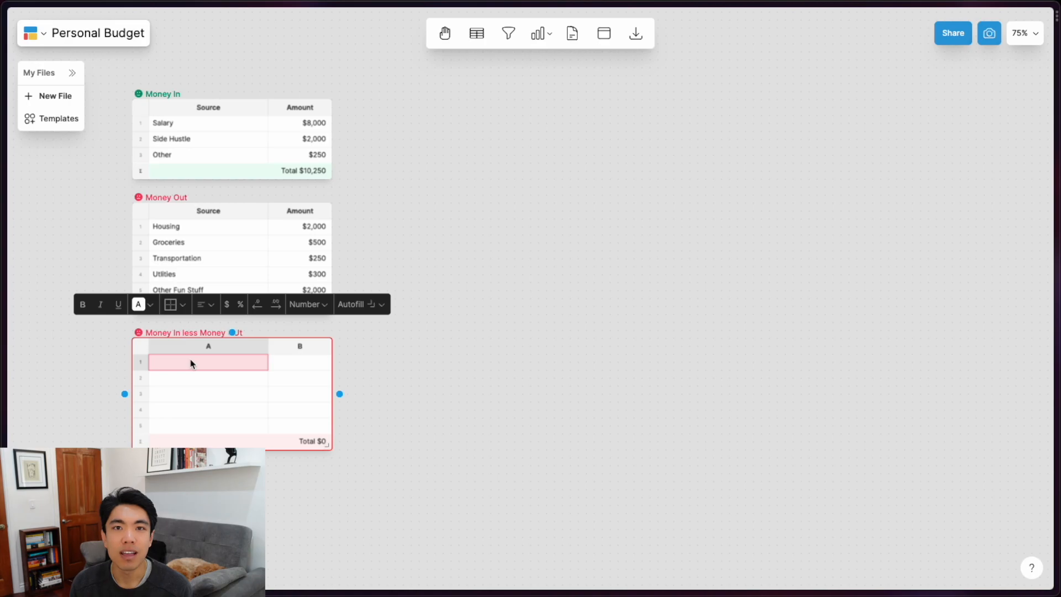
Label A1 of the third grid Income minus expenses and enter =SUM('Money In'!B:B)-SUM('Money Out'!B:B) in B1
type("Income minus expenses")
key("Return")
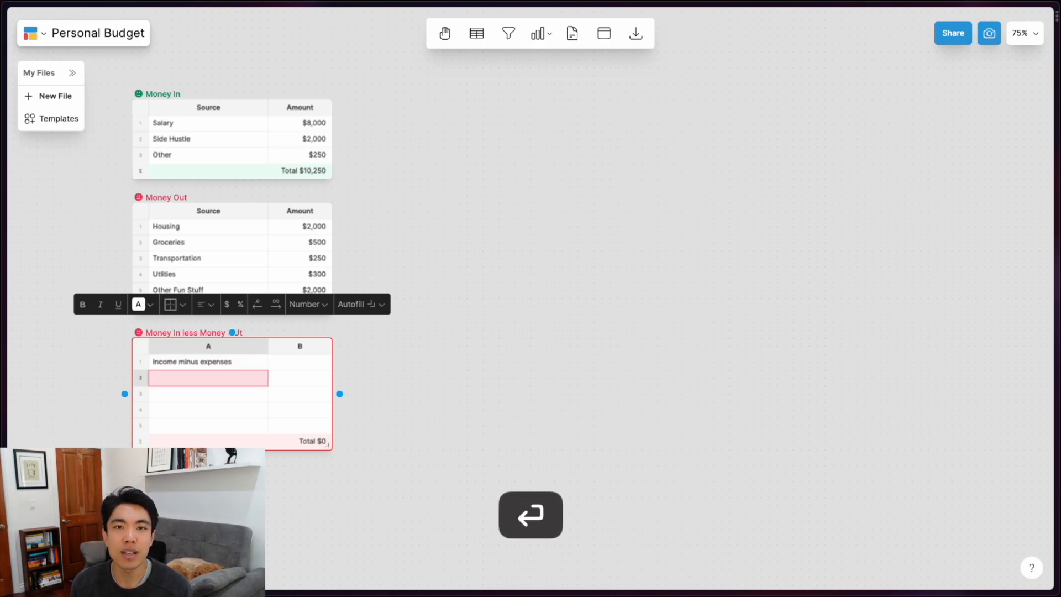
key("Right")
key("Up")
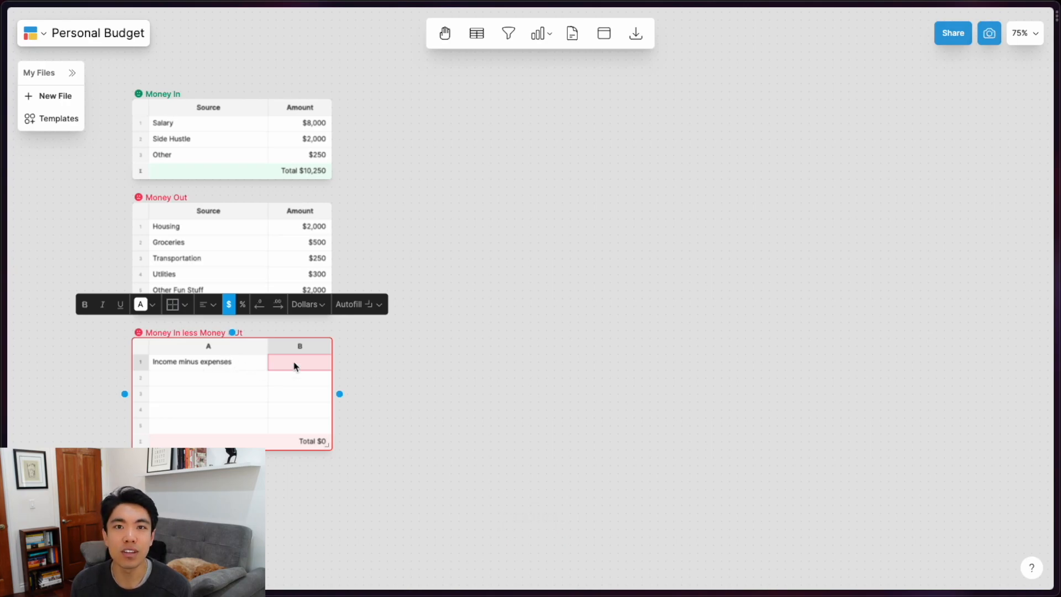
type("=s")
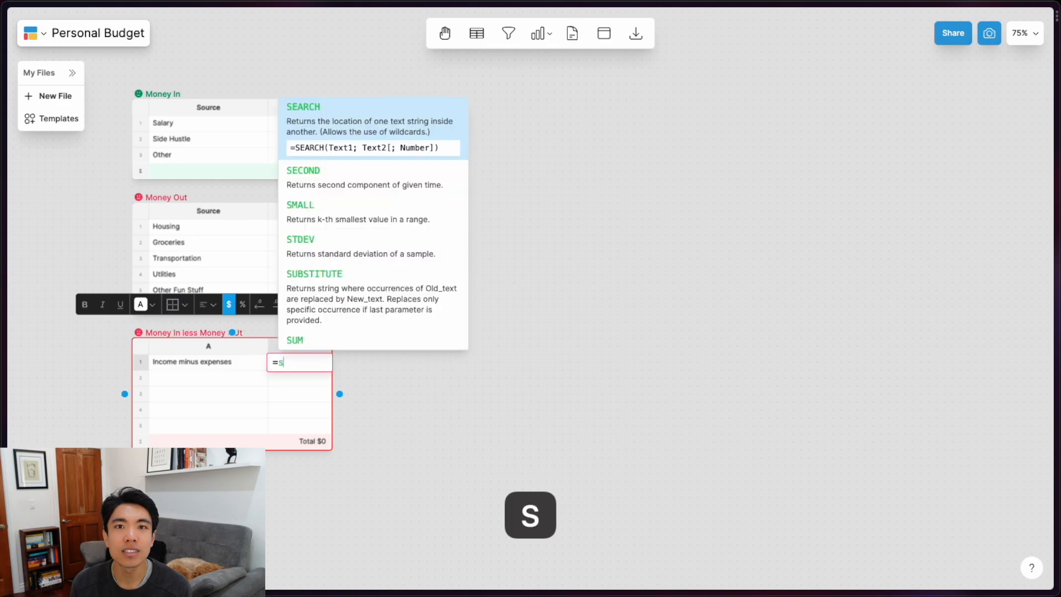
type("um(")
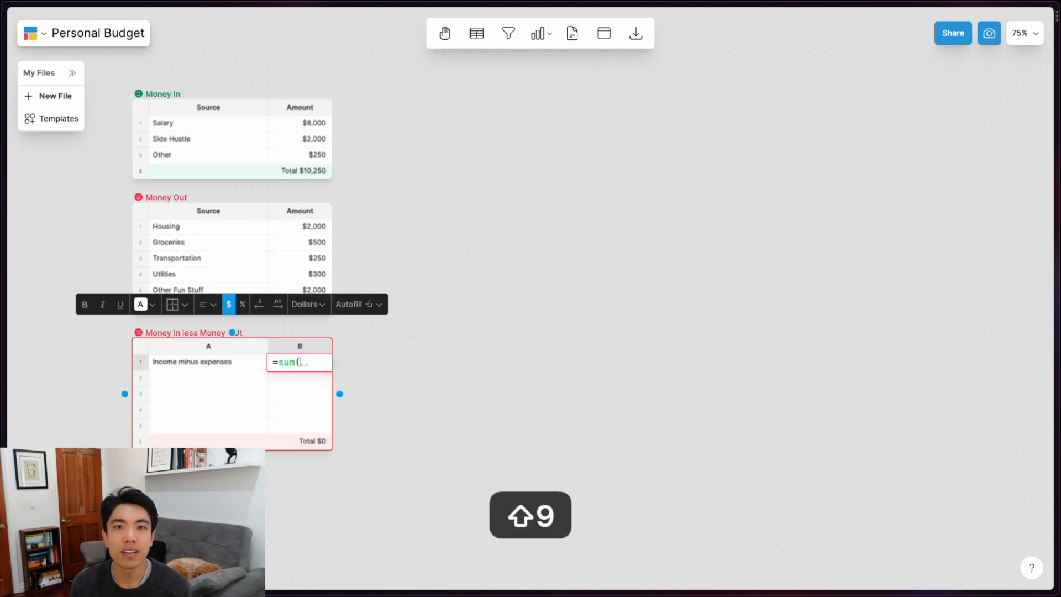
left_click(320, 109)
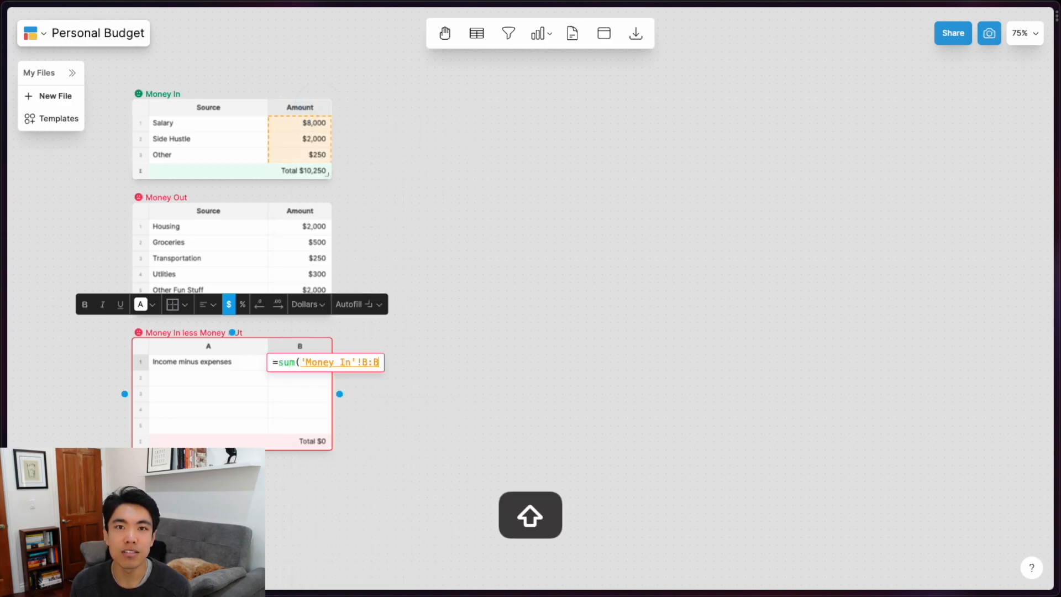
type(")-sum(")
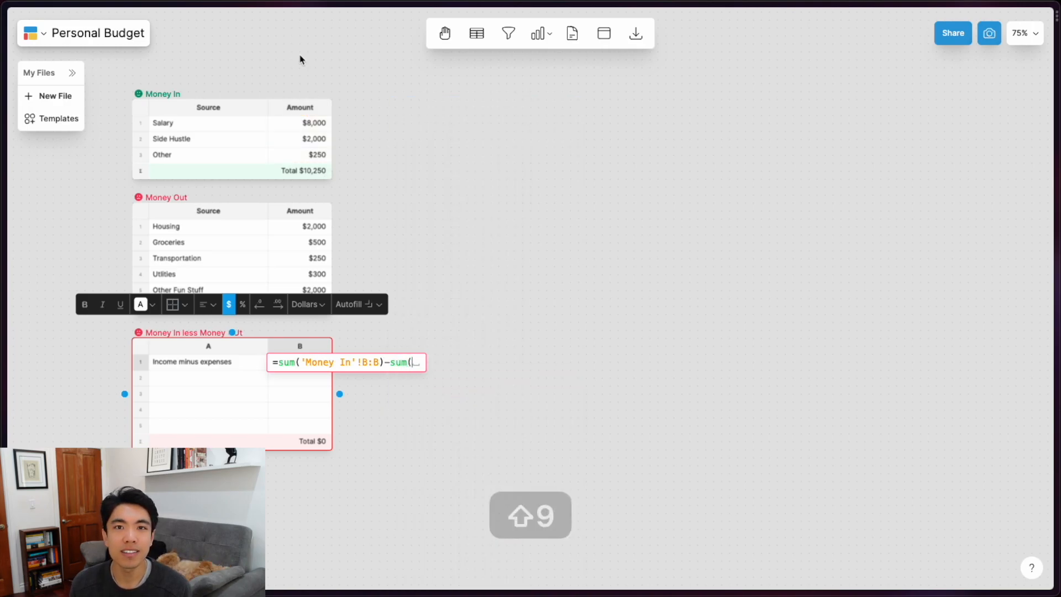
left_click(323, 213)
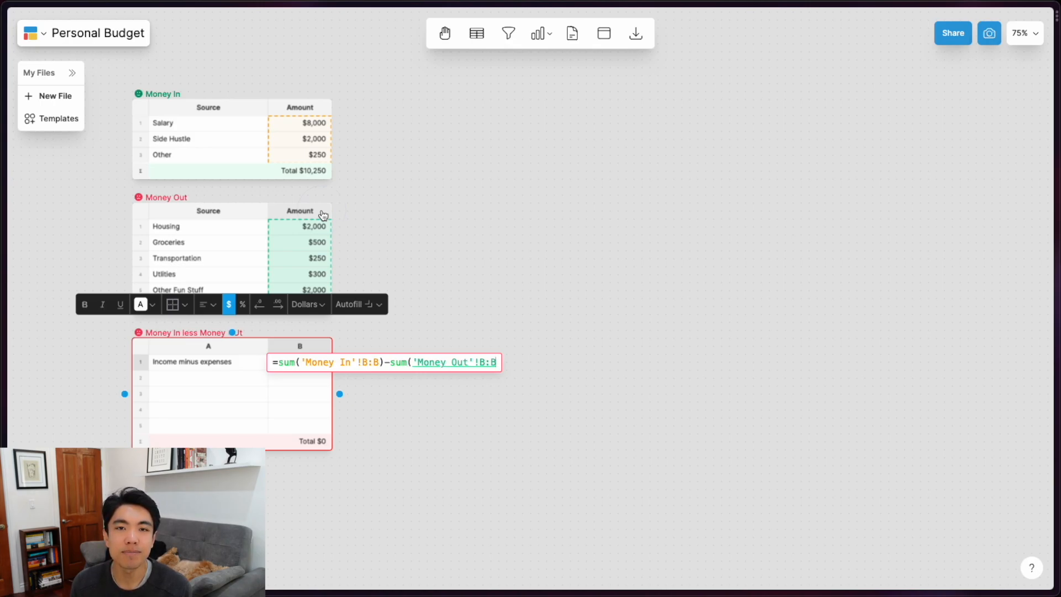
type(")")
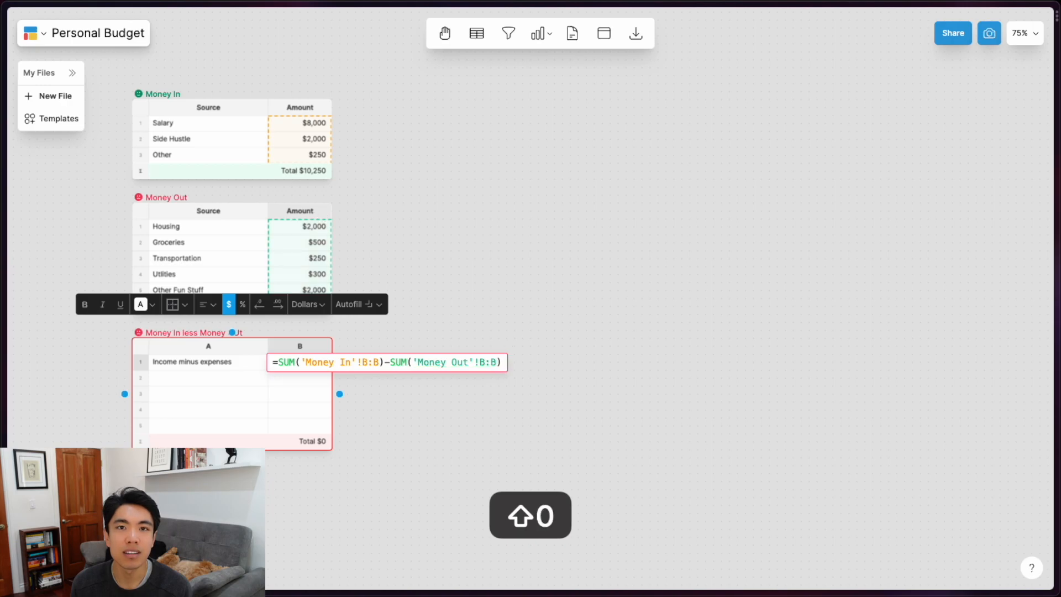
key("Return")
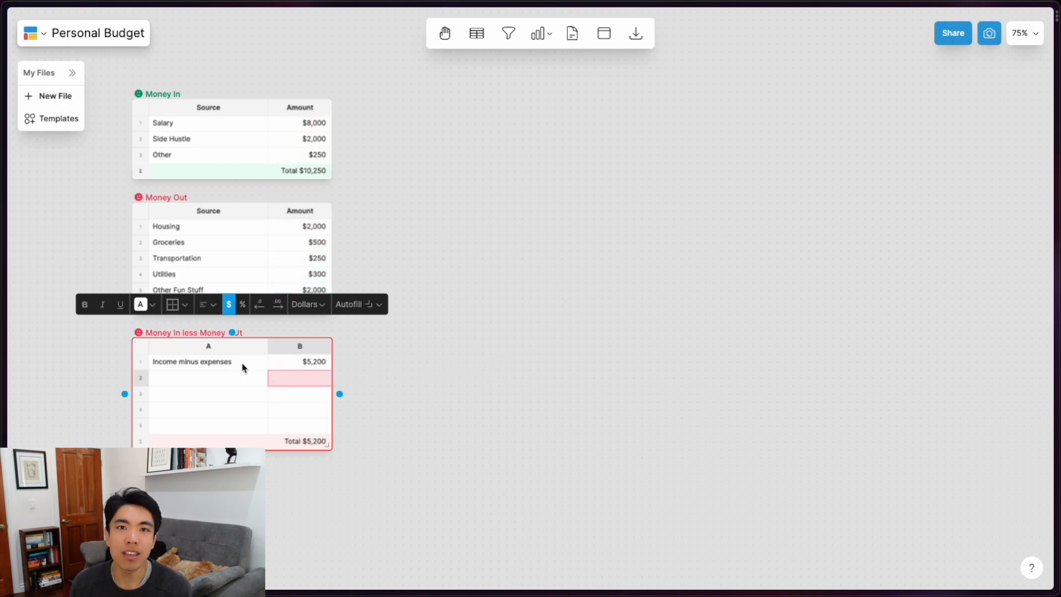
left_click(313, 366)
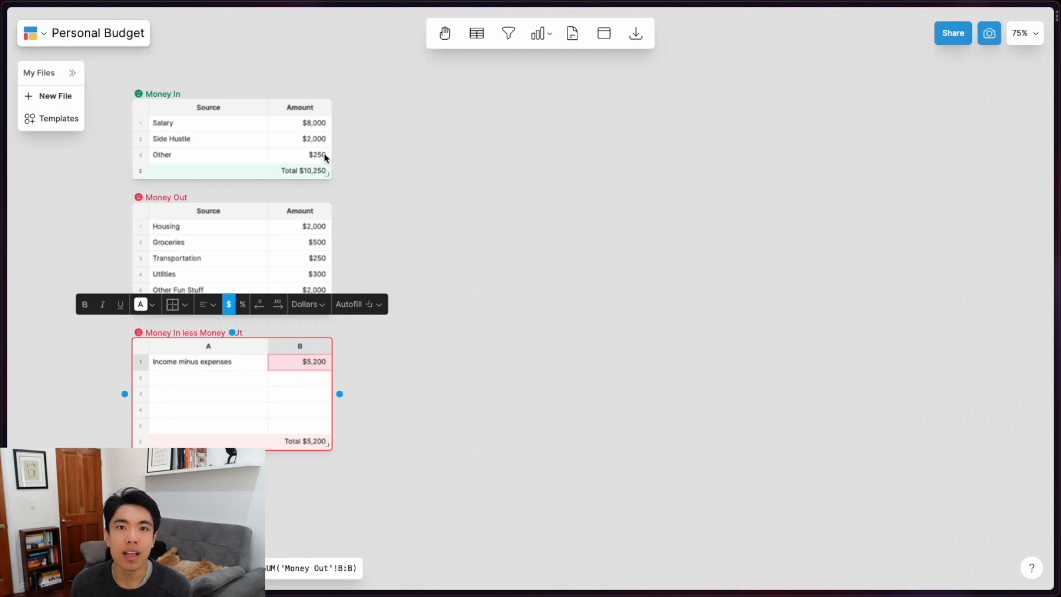
left_click(310, 233)
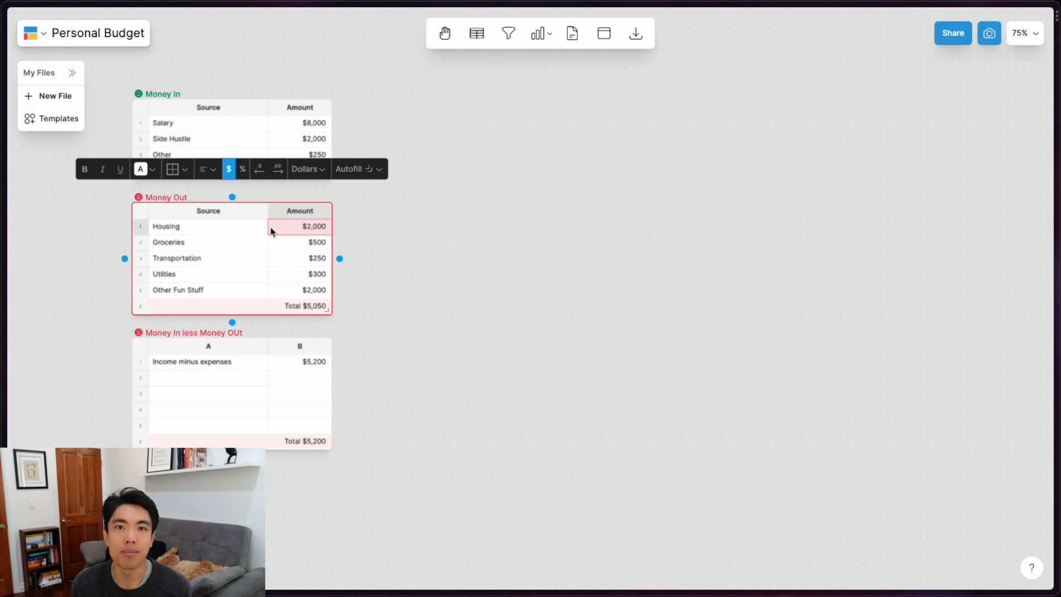
Label A2 of the third grid % saved and enter =B1/sum('Money In'!B:B) in B2
left_click(208, 378)
type("% saved")
key("Return")
key("Right")
key("Up")
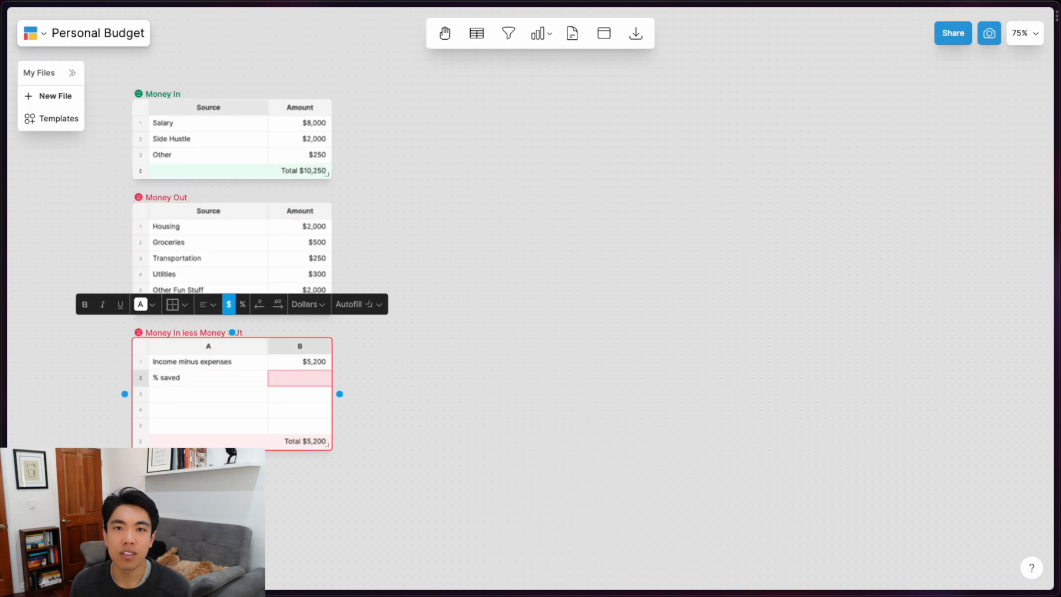
type("=")
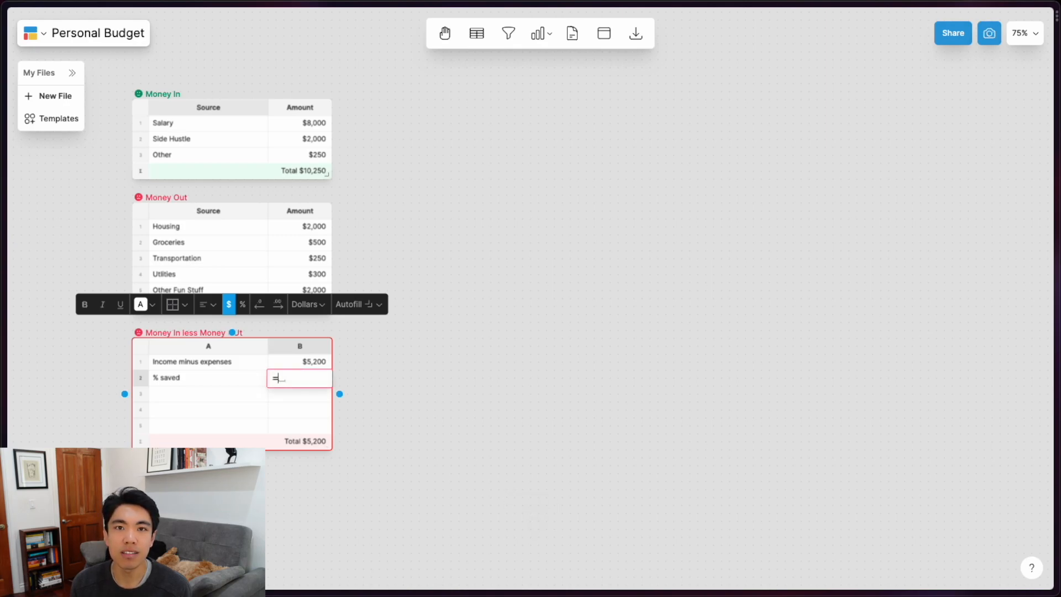
key("Up")
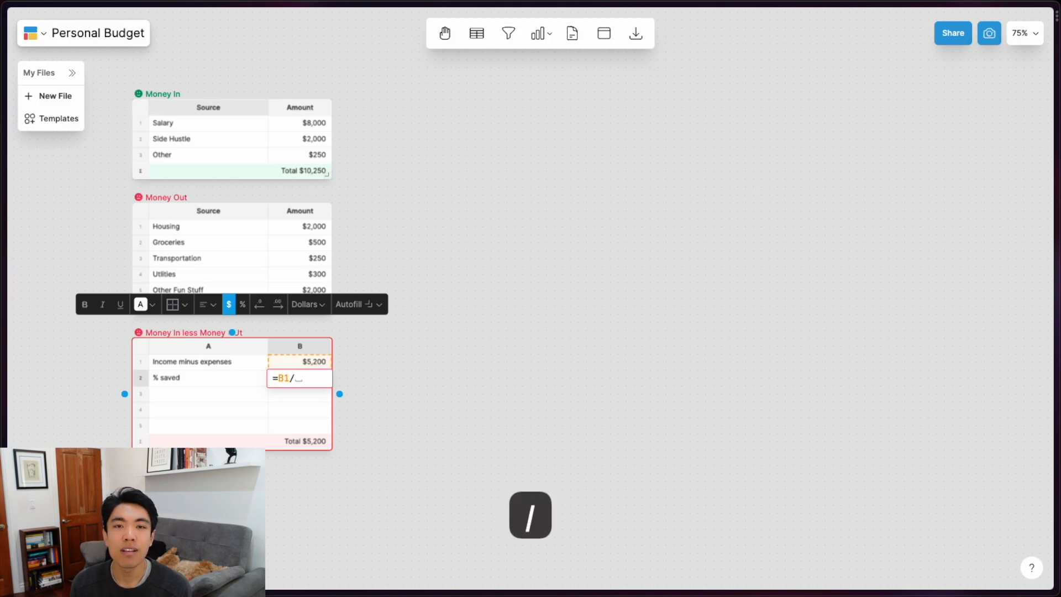
type("sum(")
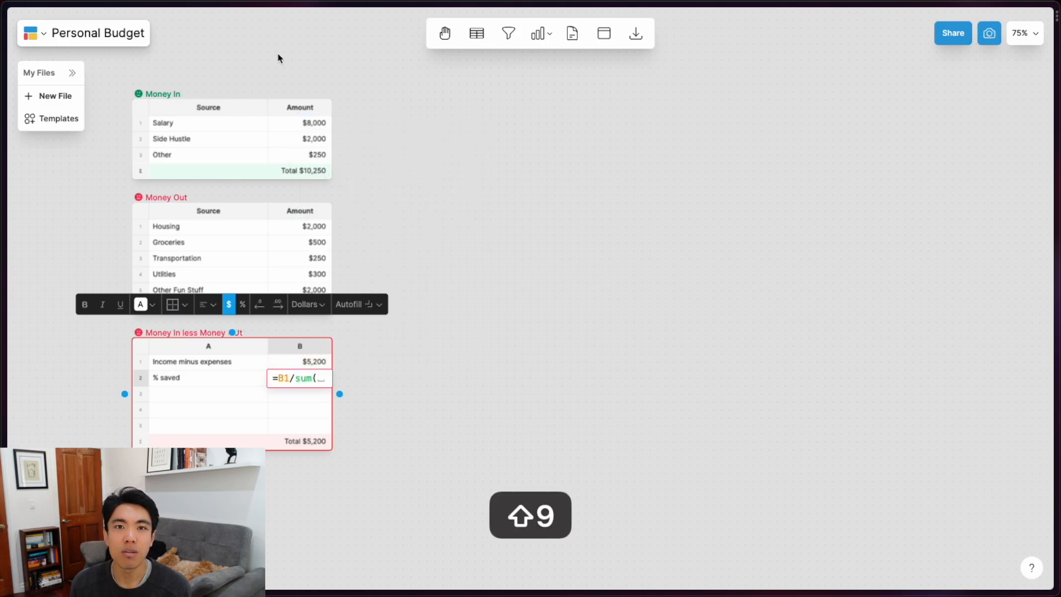
left_click(304, 104)
type(")")
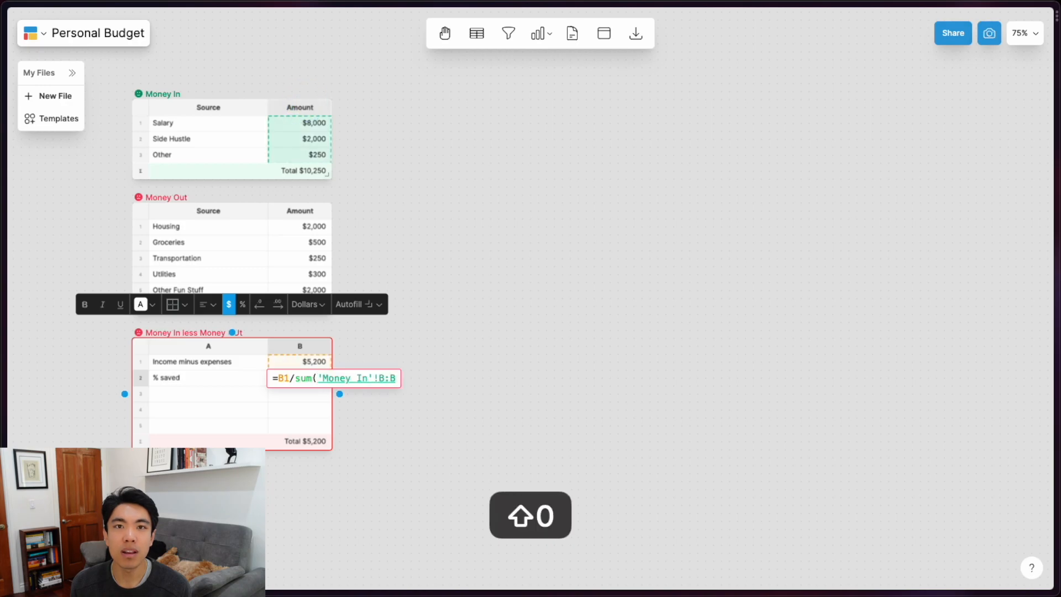
key("Return")
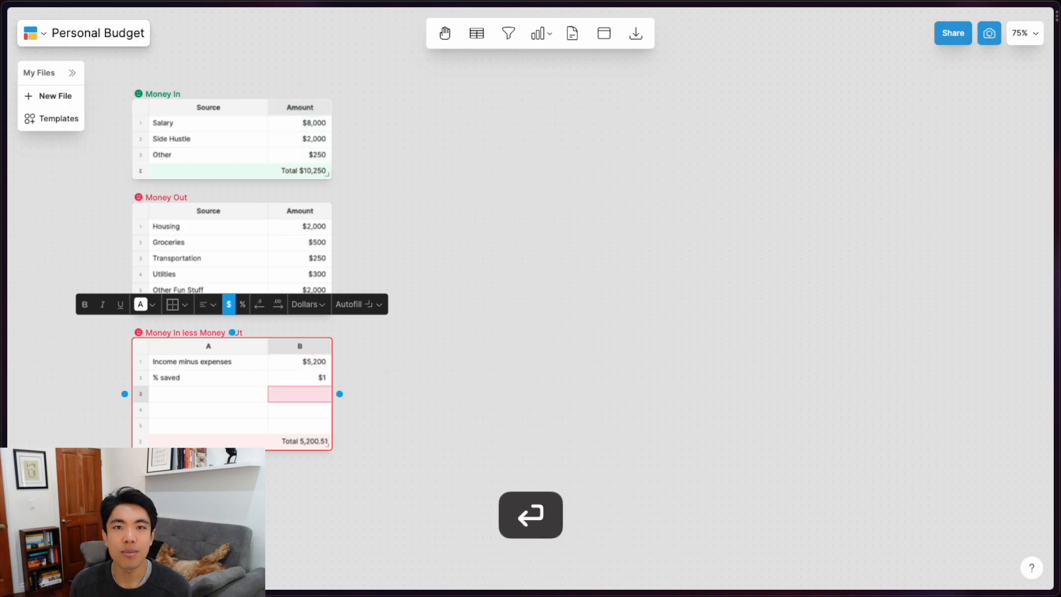
Format the % saved value in B2 of the third grid as a percentage
left_click(291, 380)
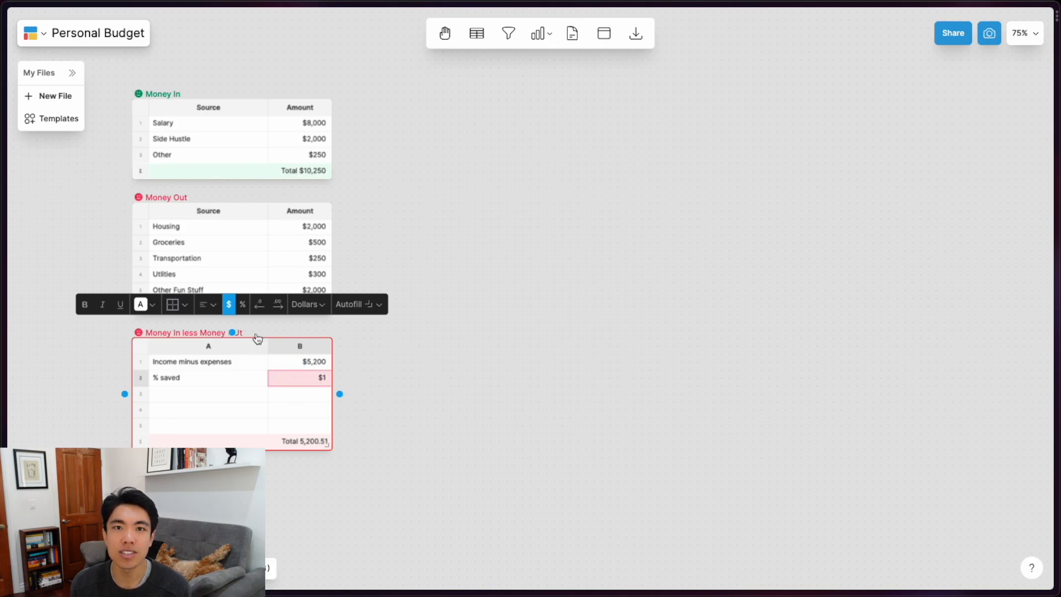
left_click(243, 304)
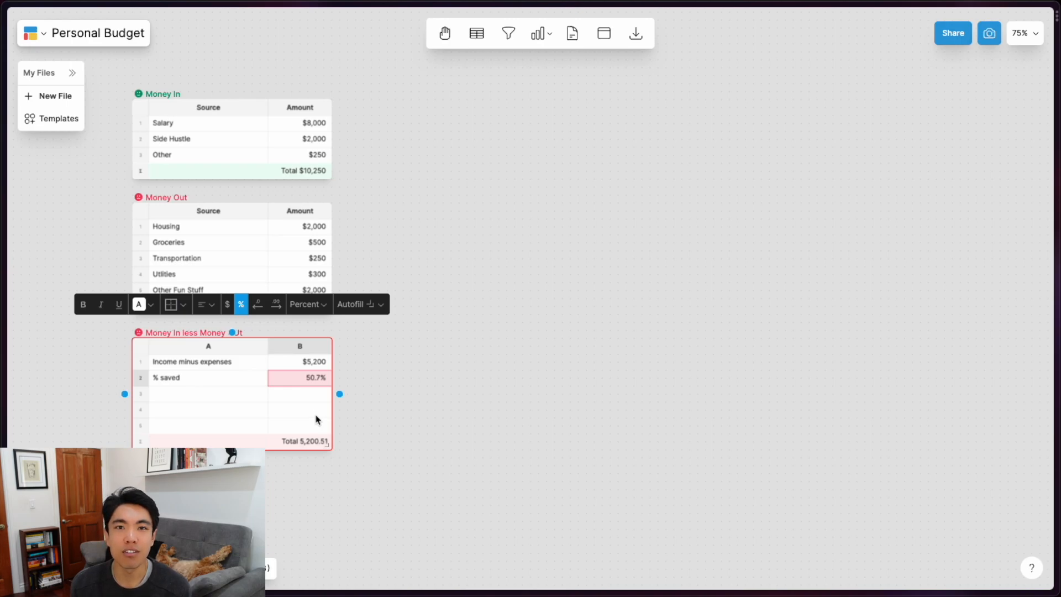
Hide the total row of the Money In less Money OUt grid and crop the grid to its two filled rows
left_click(168, 333)
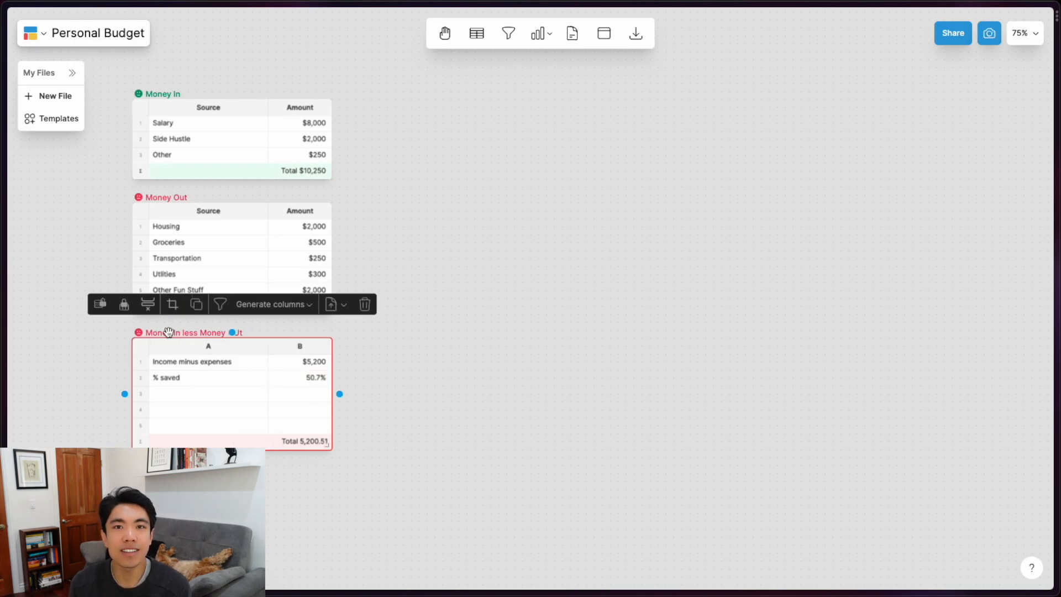
left_click(148, 308)
left_click(172, 307)
Move the Money In less Money OUt grid and the Money Out grid down the canvas to open up space between the grids
left_click(335, 363)
left_click_drag(235, 334, 234, 389)
left_click(183, 271)
left_click_drag(172, 197, 170, 229)
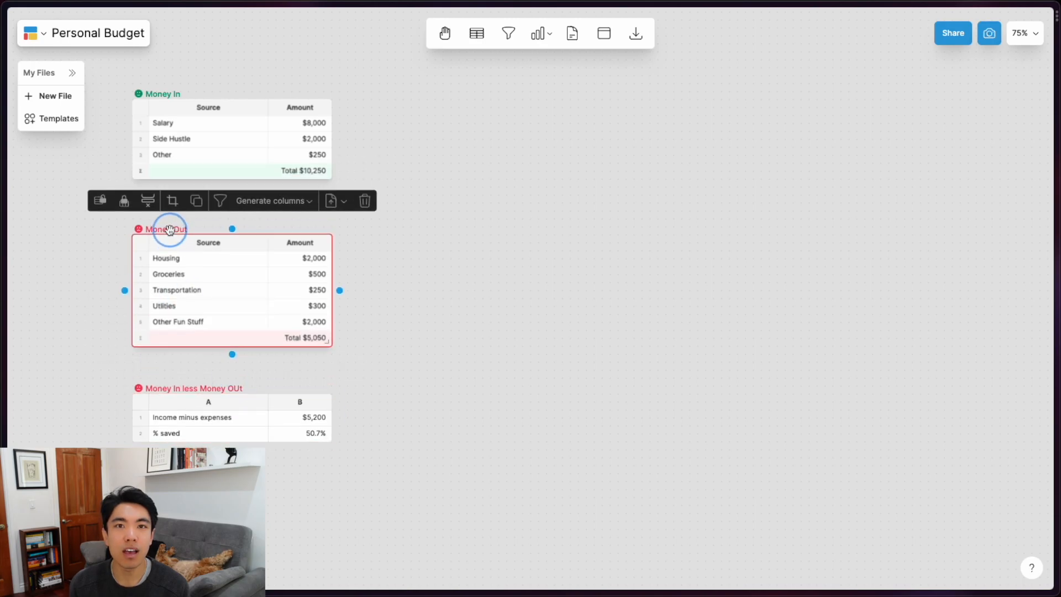
Change the Money In less Money OUt grid's icon to a lightning bolt and its colour to orange
left_click(140, 388)
left_click(223, 316)
left_click(284, 339)
Add a fourth row to the Money In grid with source Example and amount 600
left_click(303, 156)
key("Down")
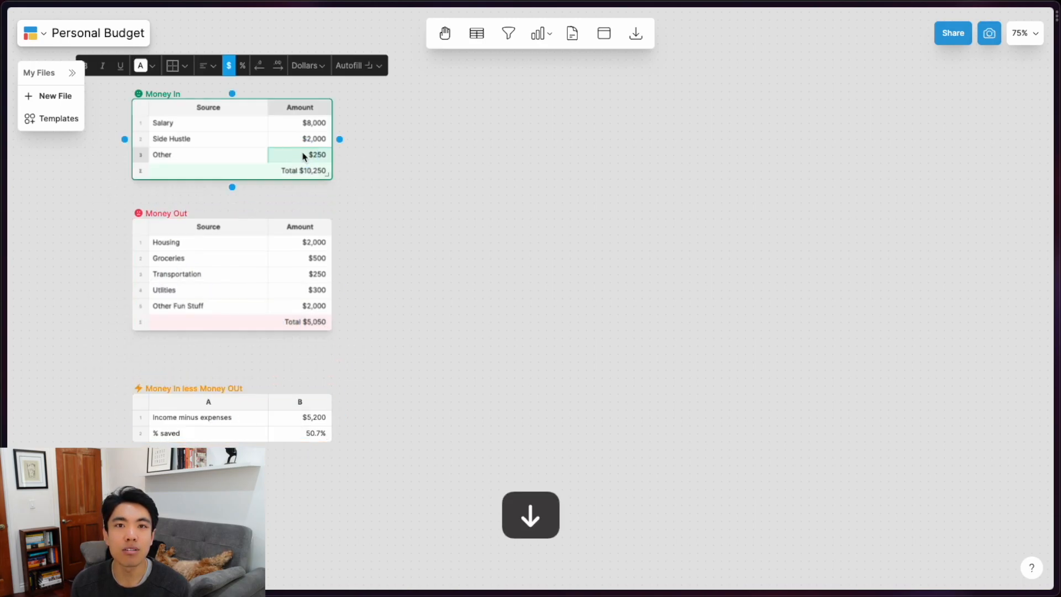
left_click(235, 158)
type("Example")
key("Tab")
type("600")
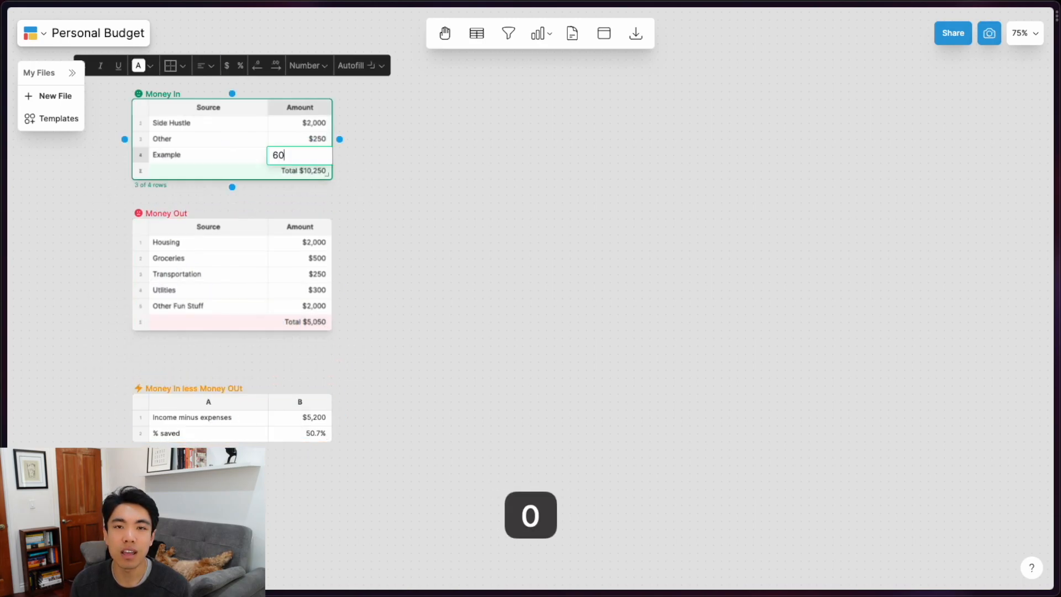
Add a row below Other Fun Stuff in the Money Out grid with source Car and amount 5000
left_click(175, 293)
key("Down")
type("Car")
key("Tab")
type("5000")
key("Return")
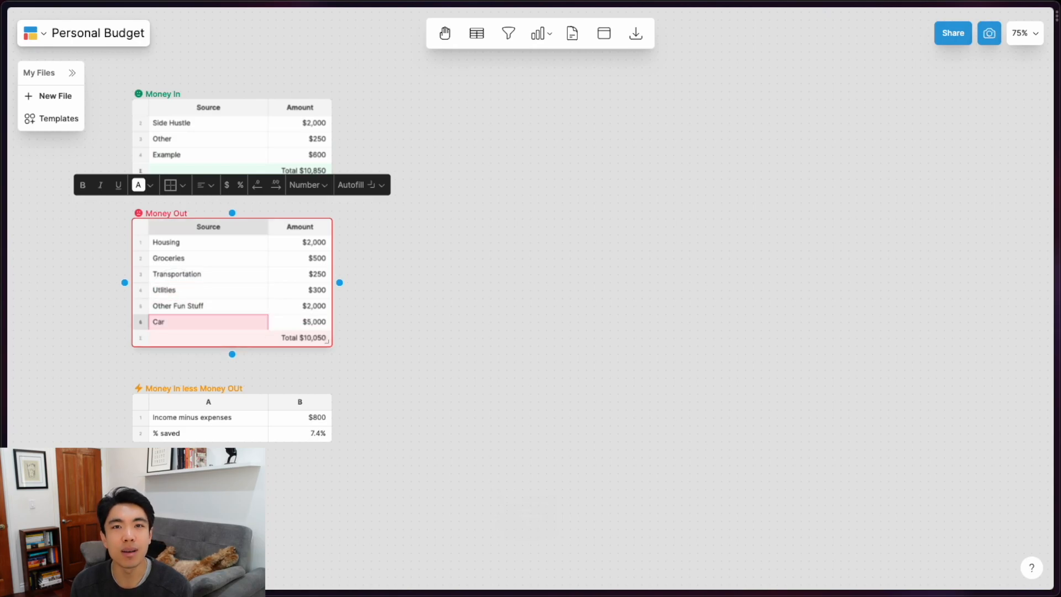
Lengthen the Money In grid so that all four of its rows fit
left_click(234, 157)
left_click_drag(229, 182, 220, 198)
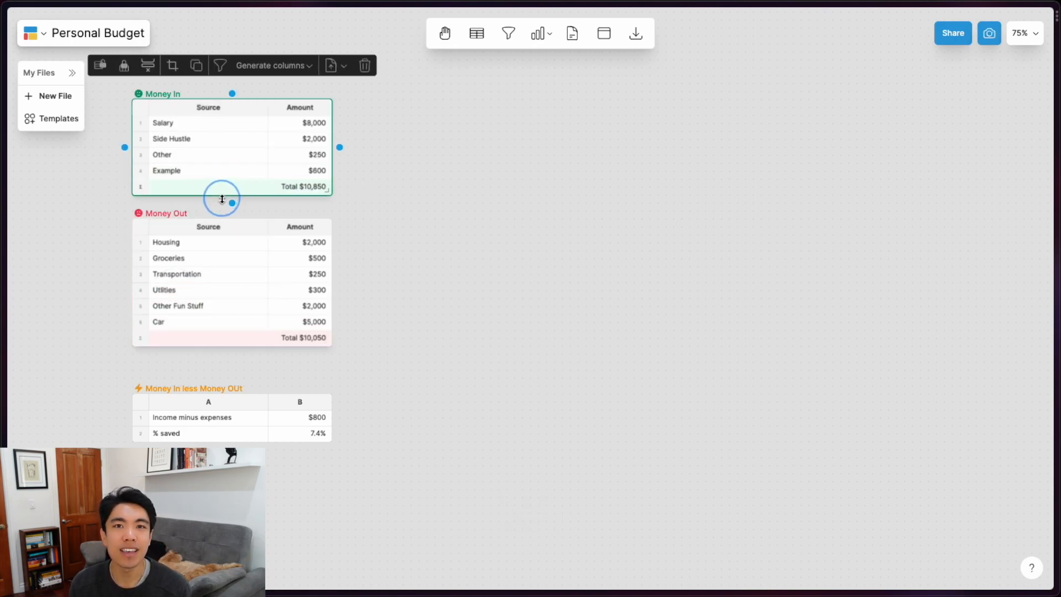
left_click(229, 255)
left_click(362, 240)
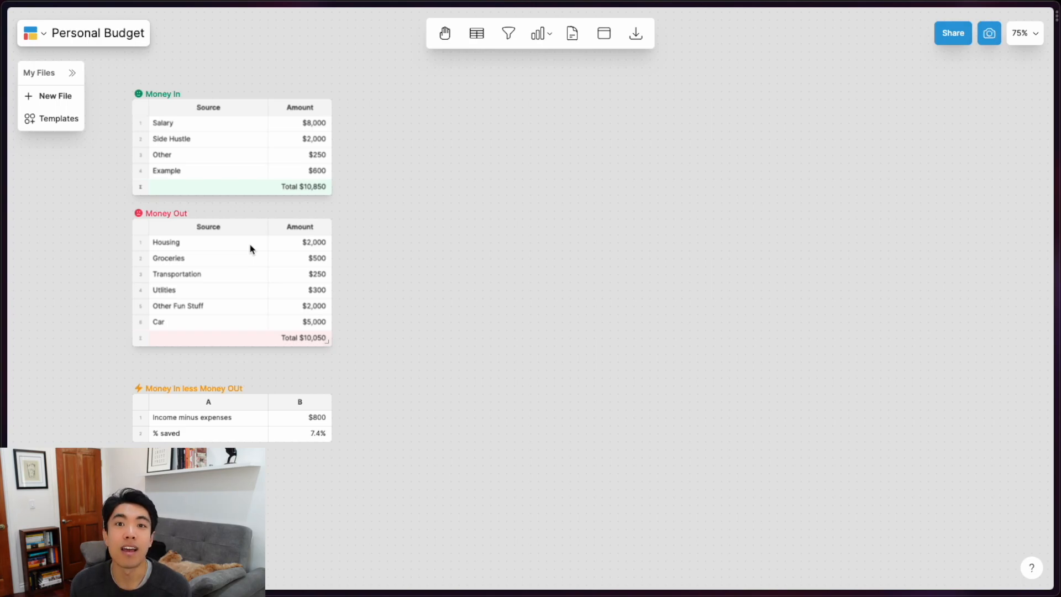
Insert a pie chart, placing it beside the Money In and Money Out grids with its Chart Data grid underneath
left_click(542, 36)
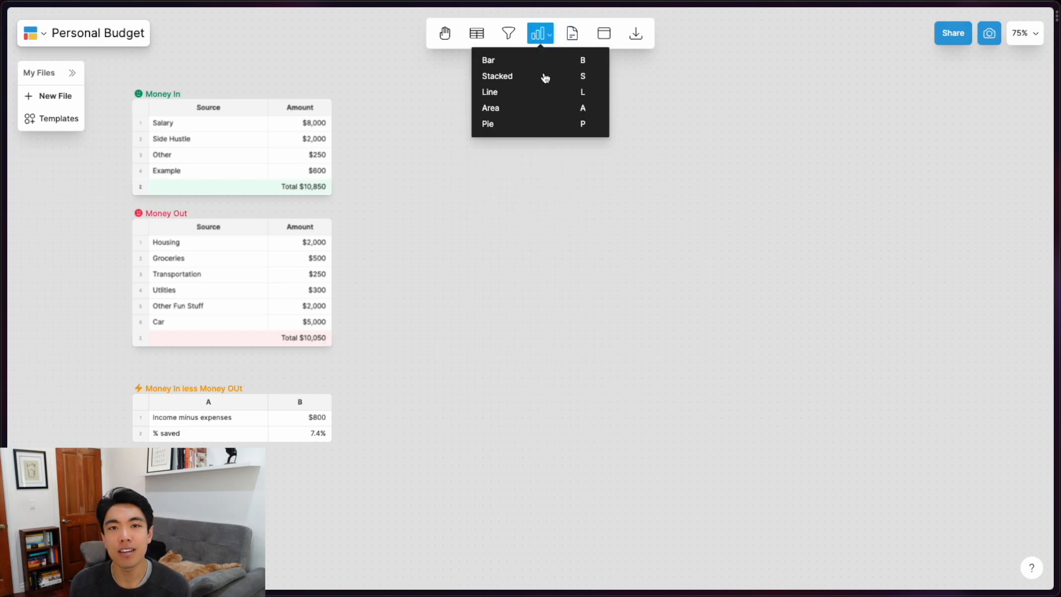
left_click(530, 131)
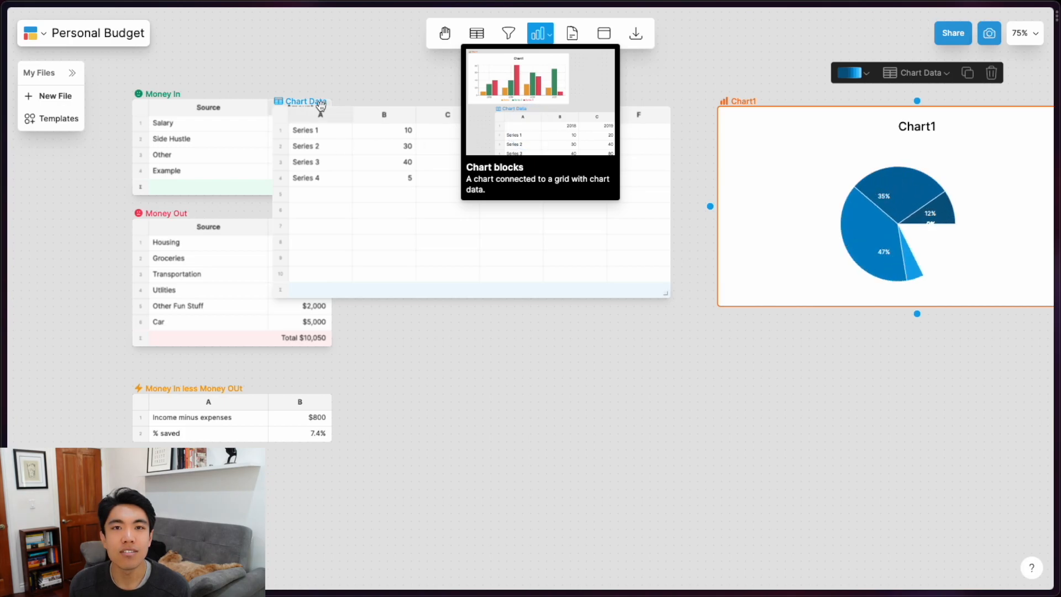
left_click(316, 101)
left_click_drag(317, 101, 487, 357)
left_click_drag(742, 98, 434, 91)
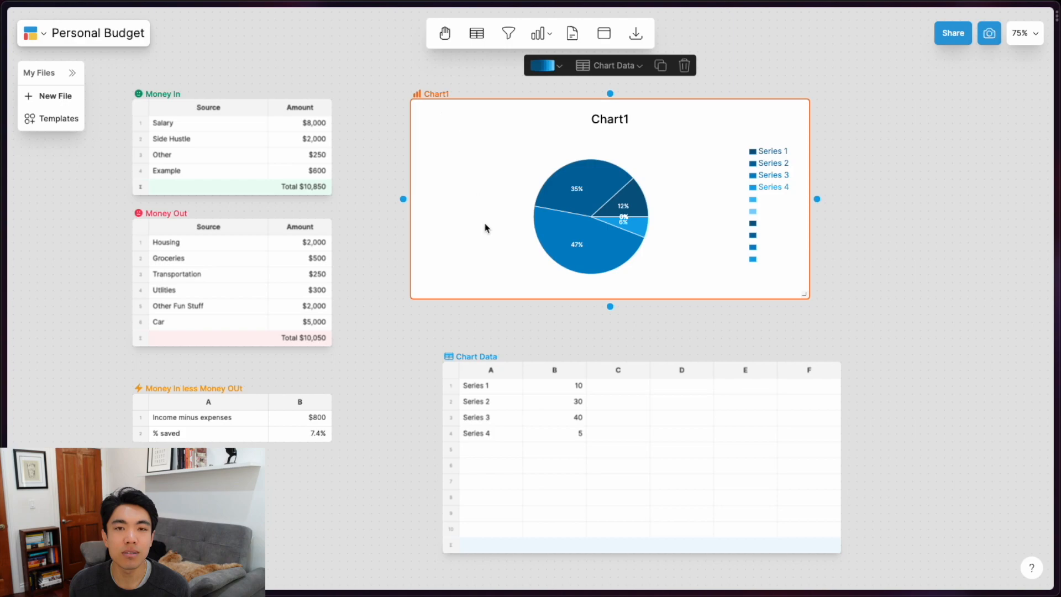
Delete the sample Chart Data grid and set the Money Out grid as the pie chart's data source
left_click(469, 353)
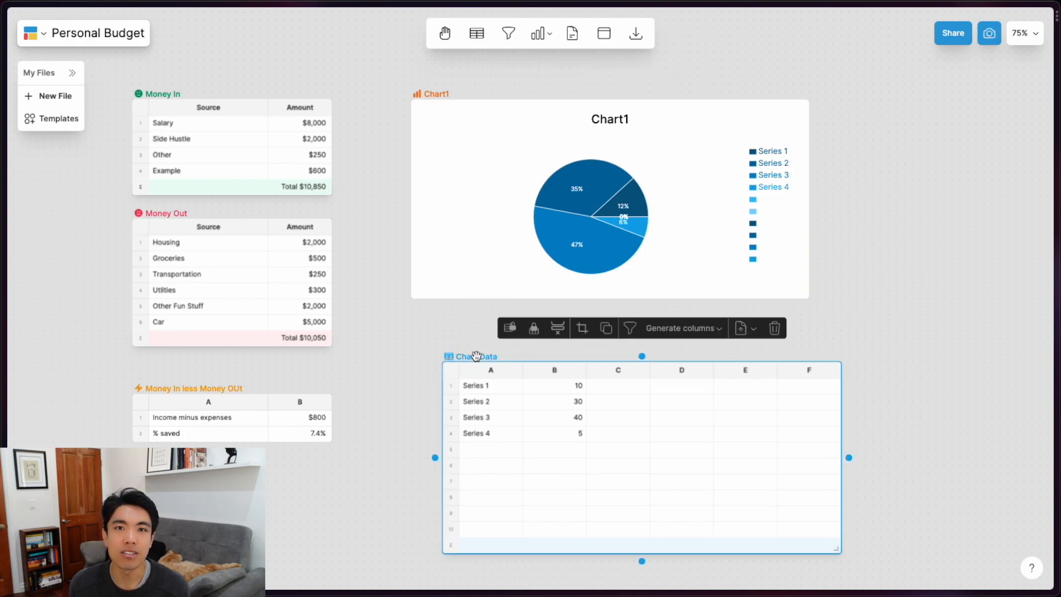
key("BackSpace")
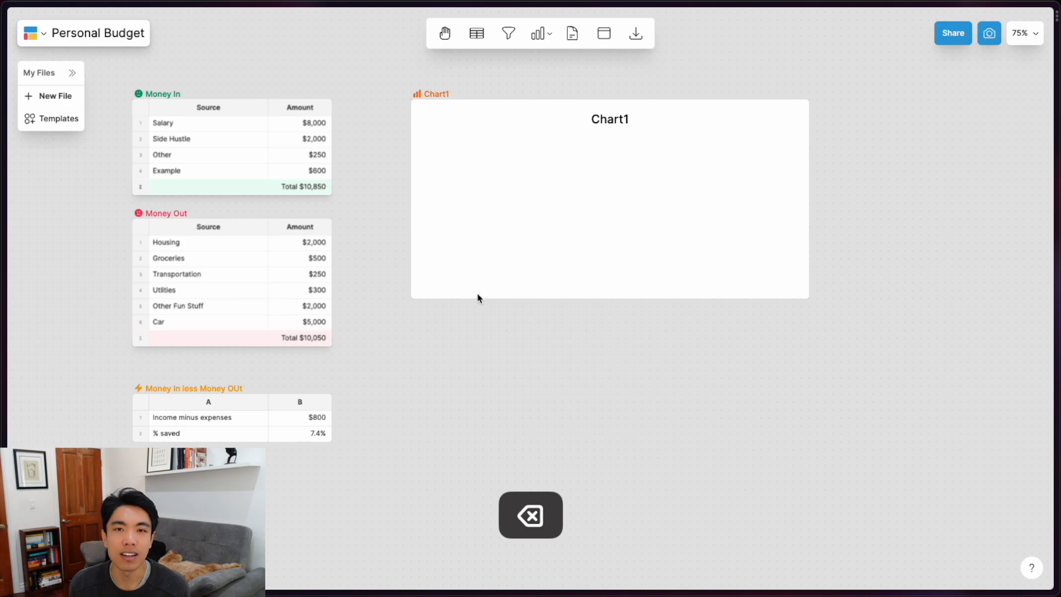
left_click(442, 92)
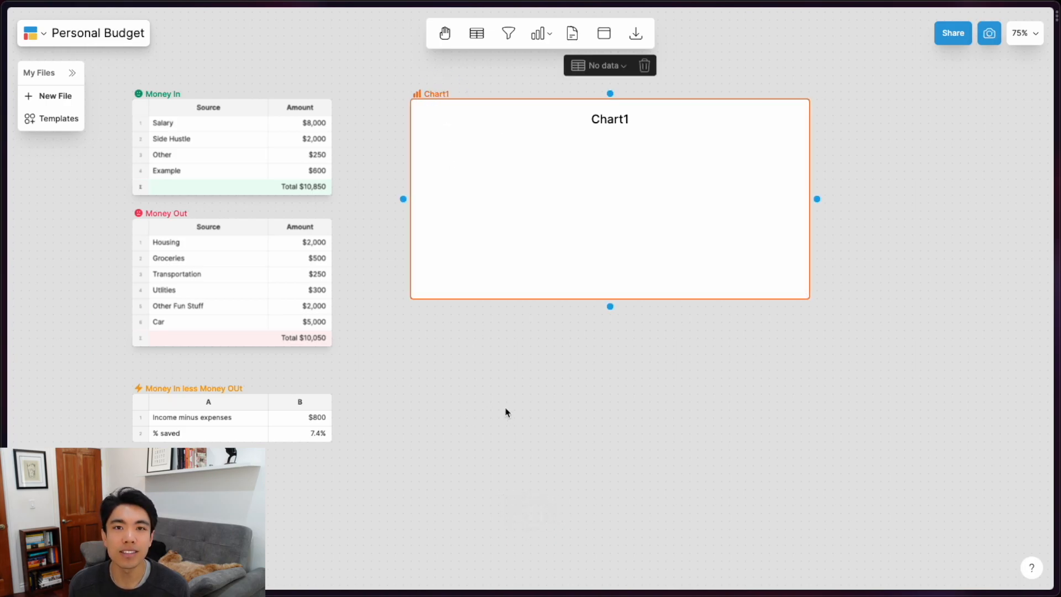
left_click(625, 71)
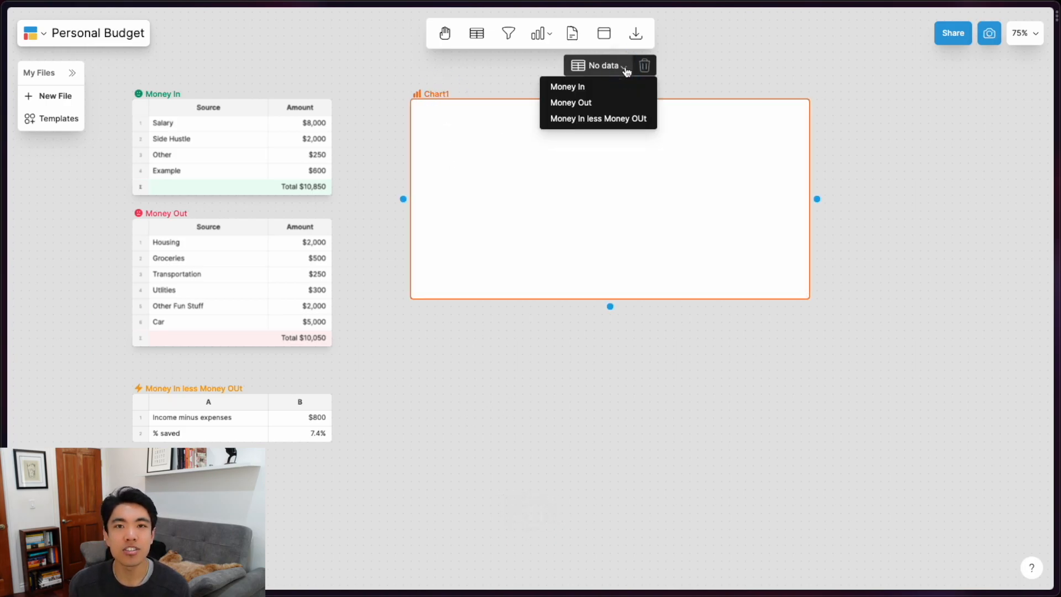
left_click(602, 102)
Rename the chart Total Money Out and extend its height down to the lower edge of the third grid
double_click(419, 94)
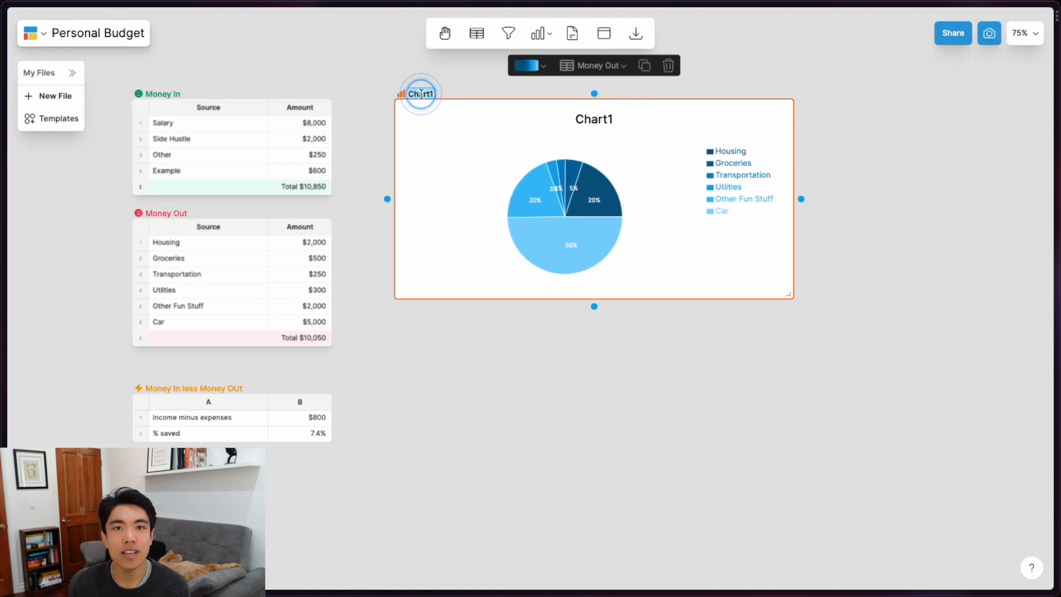
type("Total Money Out")
key("Return")
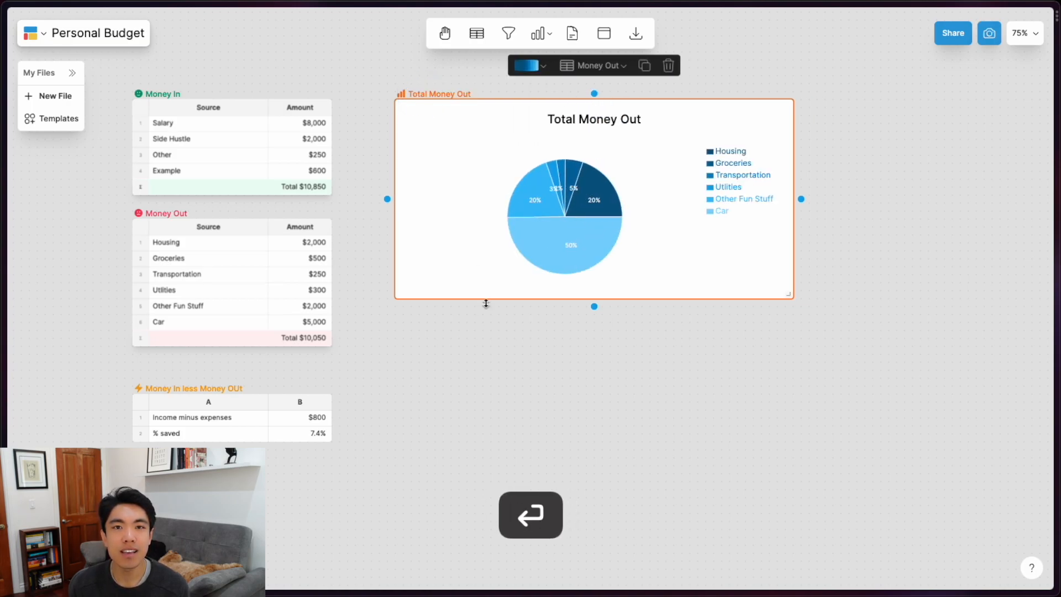
left_click_drag(477, 299, 474, 444)
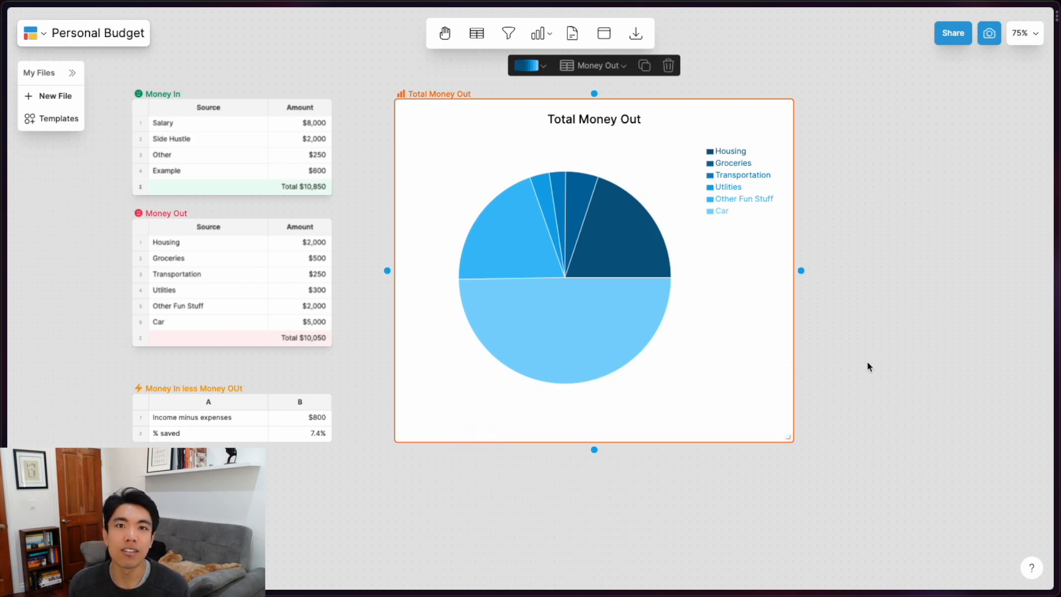
left_click(895, 365)
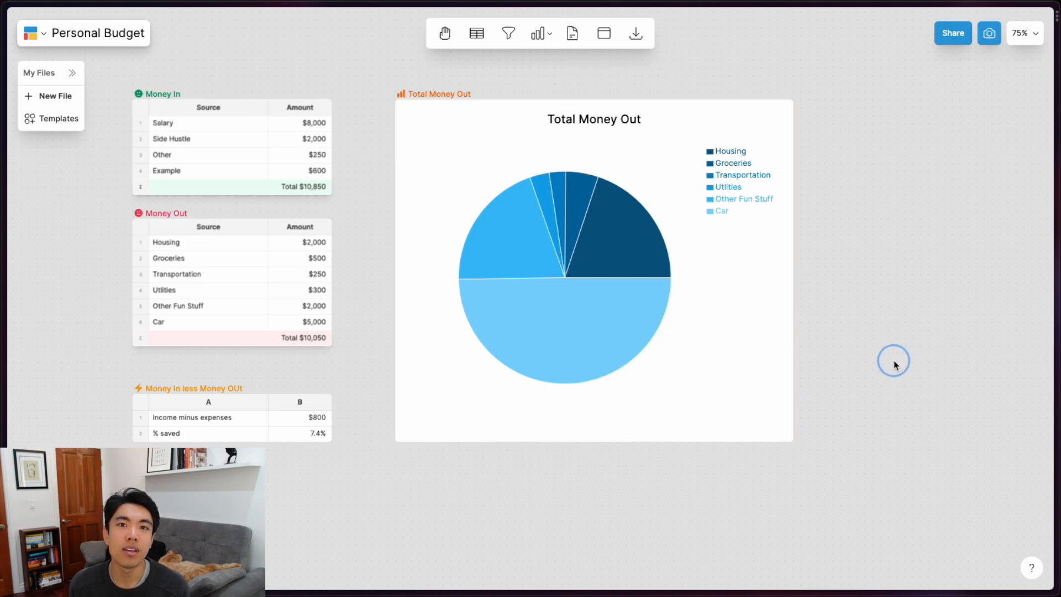
Review the file's sharing options and the option to publish it to the template community
scroll(903, 175, "left", 3)
scroll(903, 176, "up", 1)
left_click(955, 43)
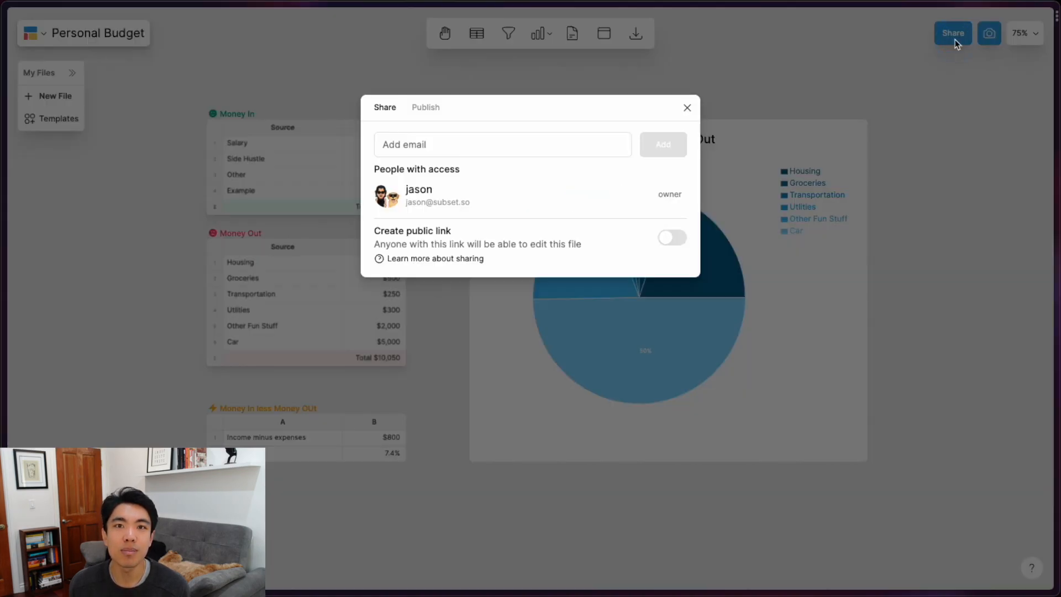
left_click(427, 107)
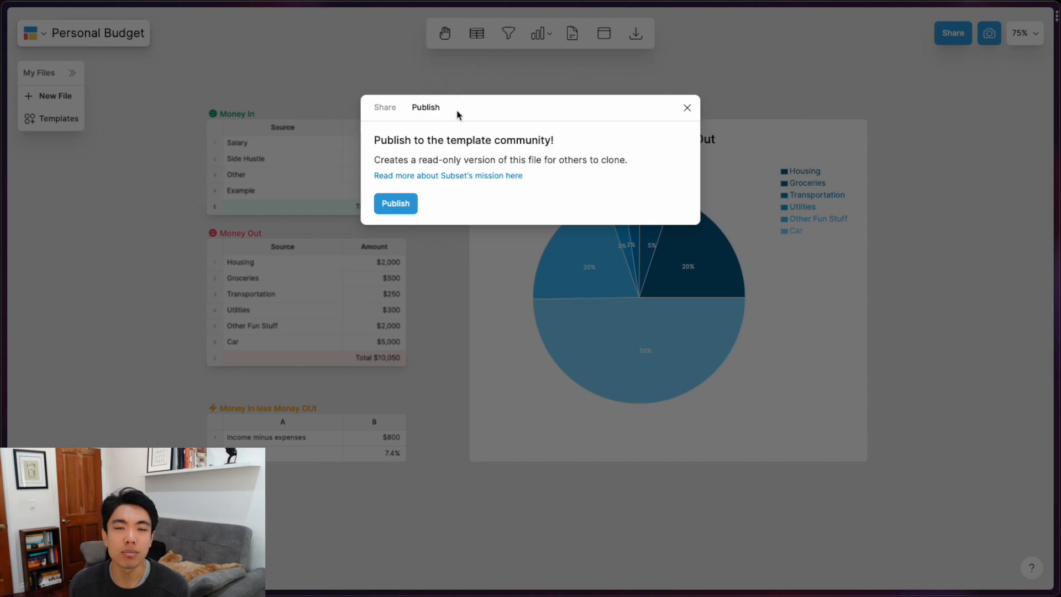
left_click(685, 109)
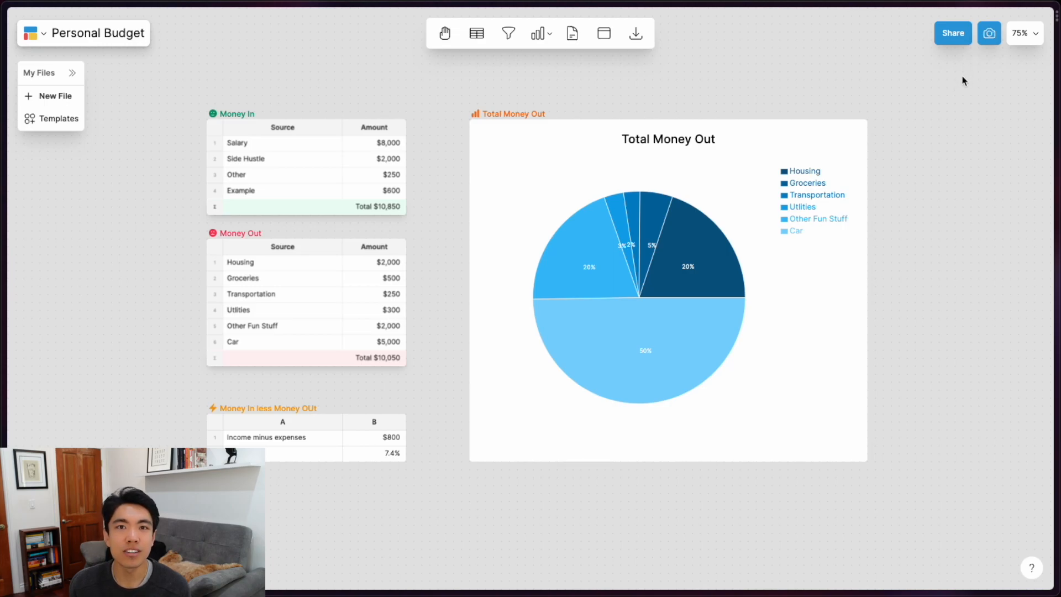
Take a screenshot of the canvas
left_click(989, 33)
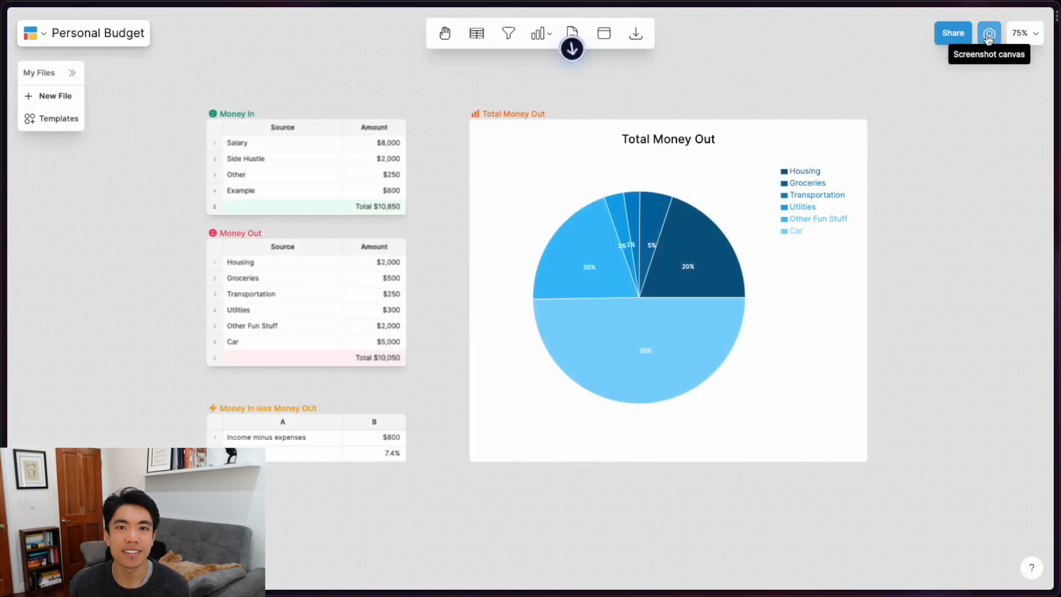